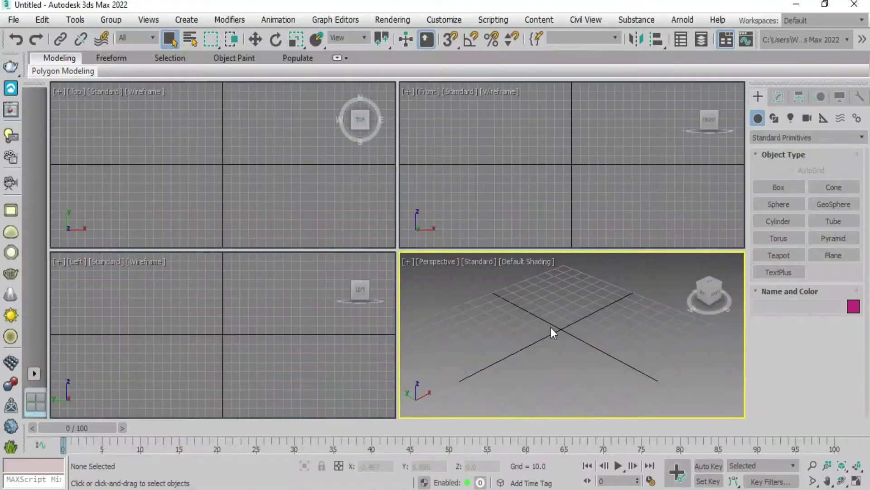
Draw a cylinder in the maximized Left view.
left_click(778, 188)
left_click(778, 222)
key("t")
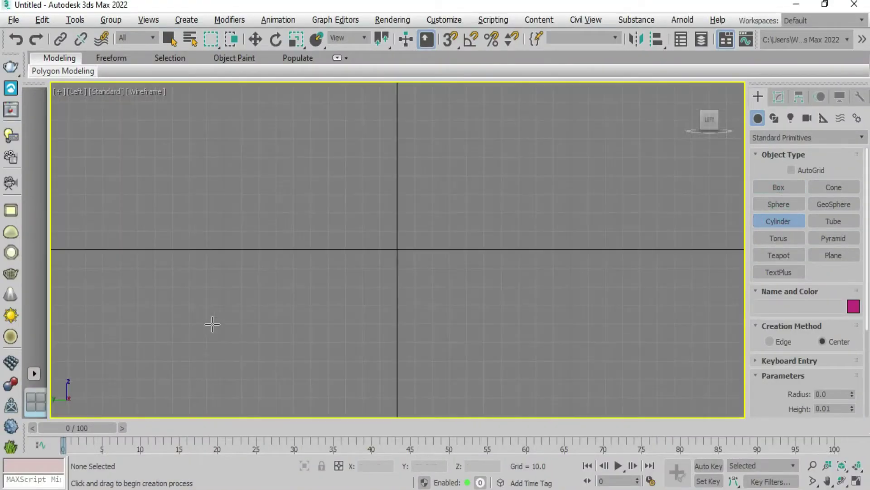
key("alt+w")
key("alt+w")
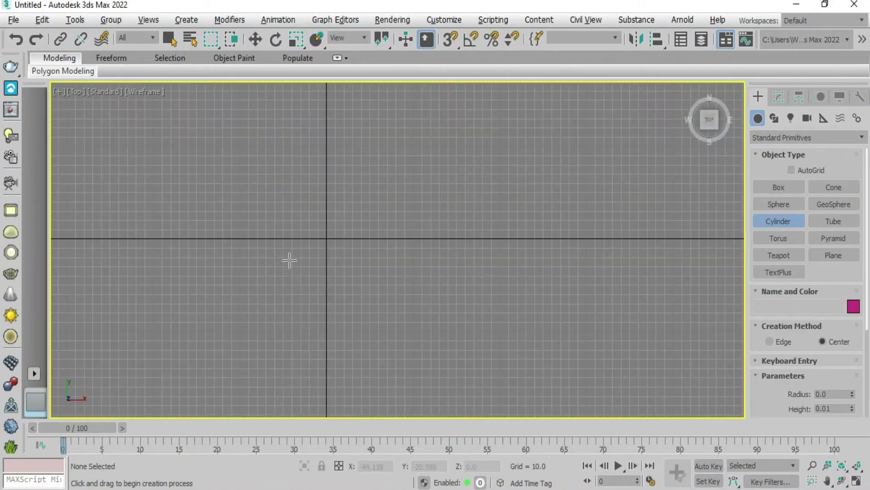
key("l")
left_click_drag(236, 282, 261, 296)
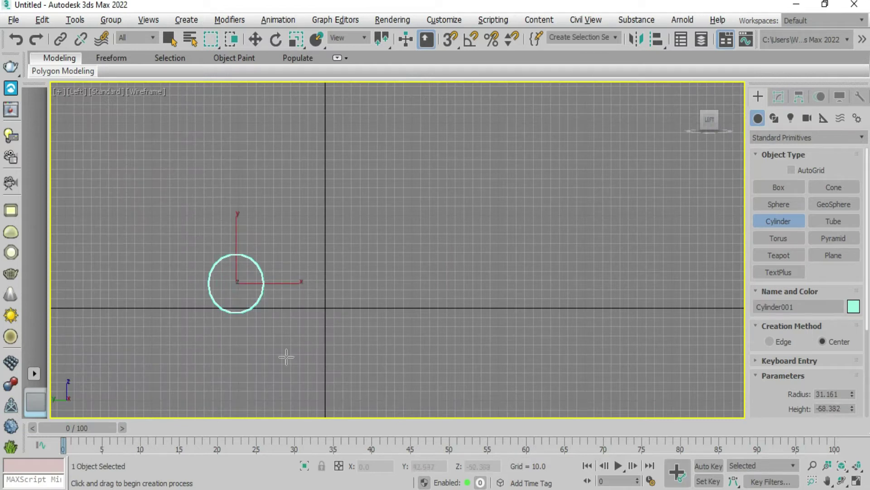
key("alt+w")
key("alt+w")
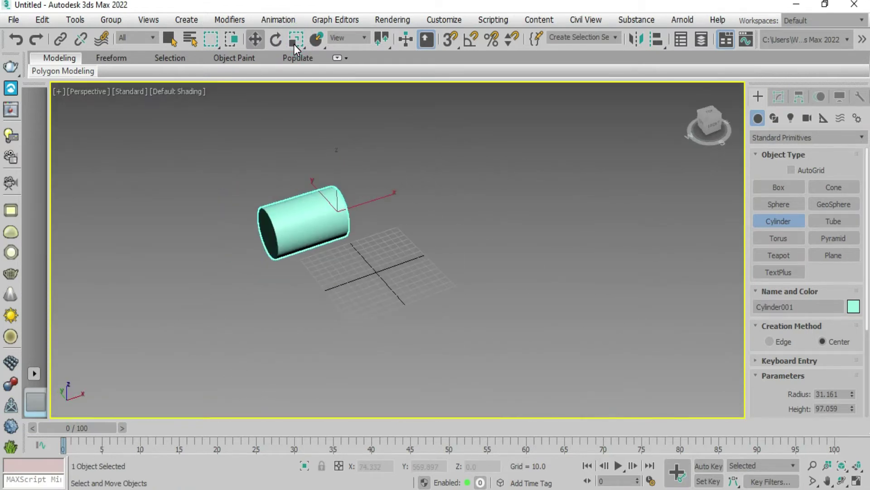
Scale the cylinder into a long thin rod and centre its pivot on the object.
left_click(296, 40)
mouse_move(337, 211)
left_mouse_down()
mouse_move(372, 262)
mouse_move(738, 191)
left_mouse_up()
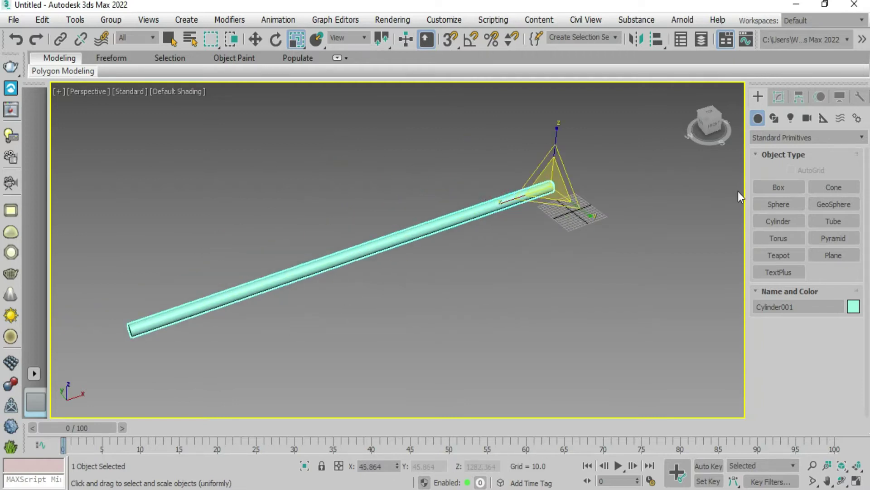
left_click(799, 97)
left_click(807, 191)
left_click(806, 262)
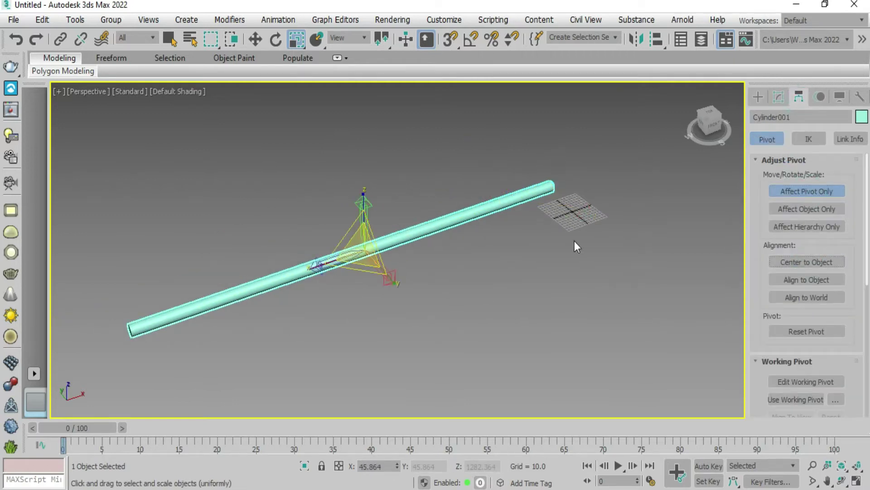
left_click(758, 96)
scroll(490, 254, "down", 3)
Draw a large beige plane under the cylinder.
scroll(293, 214, "down", 3)
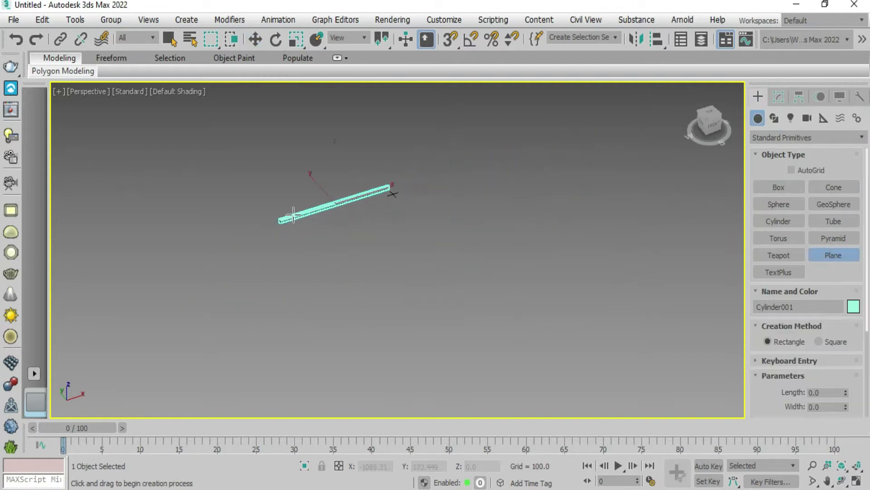
left_click_drag(292, 214, 389, 112)
left_click(853, 306)
left_click(505, 332)
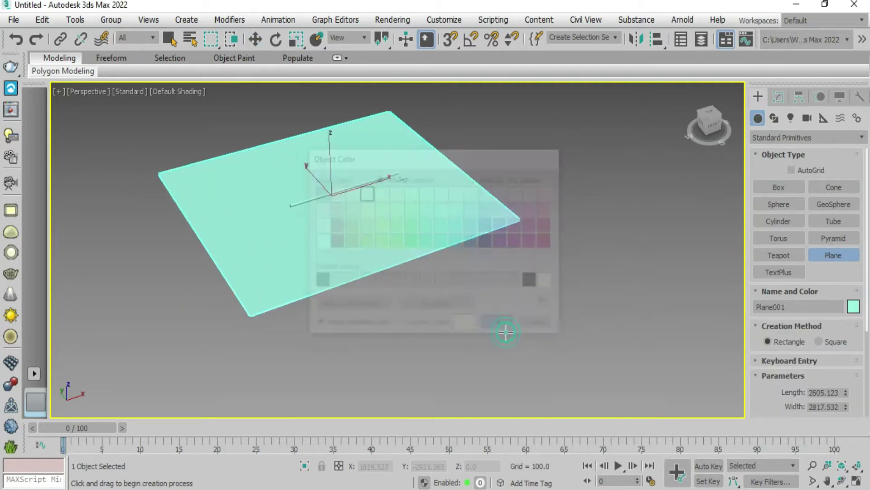
Shift-move the cylinder to clone it into five parallel rods.
key("w")
mouse_move(506, 332)
middle_mouse_down("alt")
mouse_move(480, 244)
mouse_move(331, 210)
mouse_move(327, 196)
middle_mouse_up("alt")
left_click_drag(327, 196, 323, 217, "shift")
key("Return")
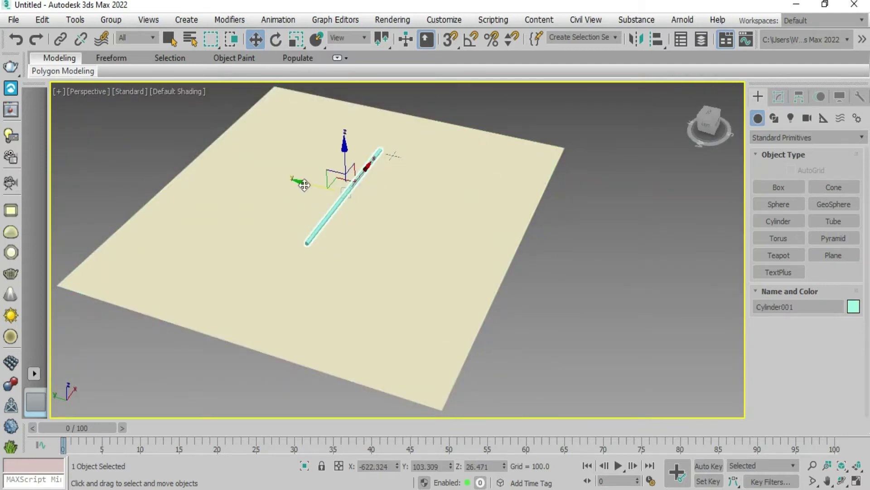
left_click_drag(304, 185, 312, 189, "shift")
left_click(436, 308)
Select all five cylinders and Shift-move them into a copied row.
scroll(365, 239, "up", 4)
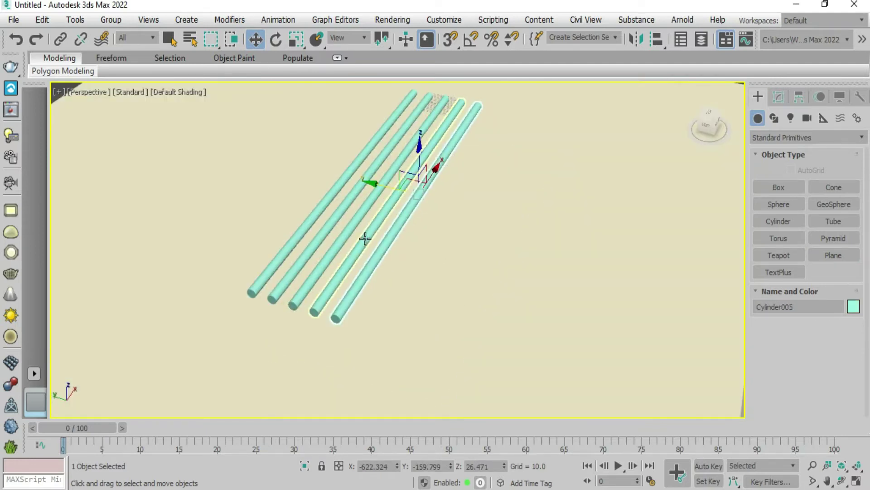
scroll(334, 212, "up", 2)
left_click_drag(332, 171, 254, 174, "shift")
left_click(441, 307)
left_click(360, 302, "ctrl")
key("ctrl+a")
left_click_drag(346, 178, 262, 167, "shift")
left_click(436, 309)
Rotate the copies about 30° in Top view and move them across the originals.
left_click(275, 39)
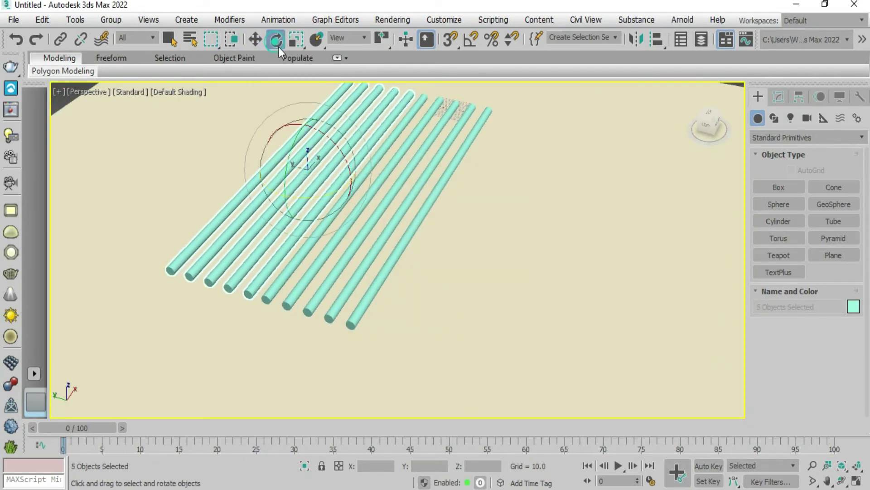
key("alt+w")
key("alt+w")
left_click_drag(338, 197, 412, 179)
key("w")
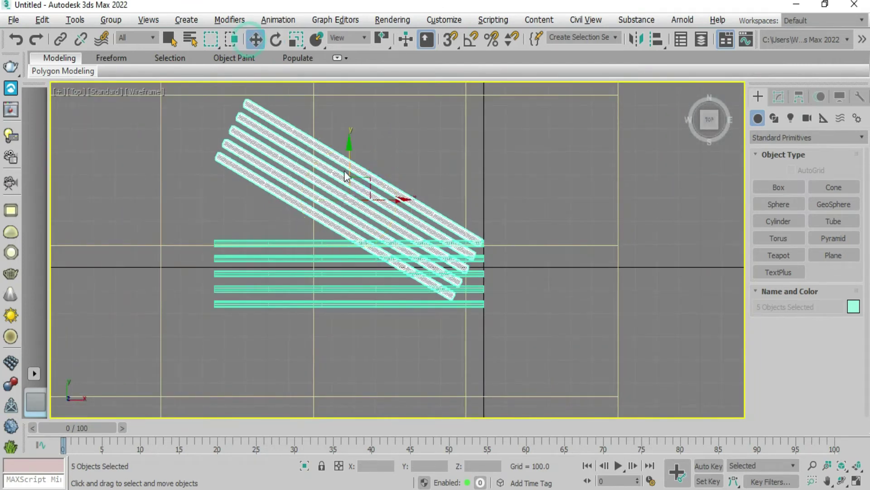
left_click_drag(349, 192, 372, 255)
scroll(385, 295, "up", 4)
middle_click_drag(386, 294, 407, 265)
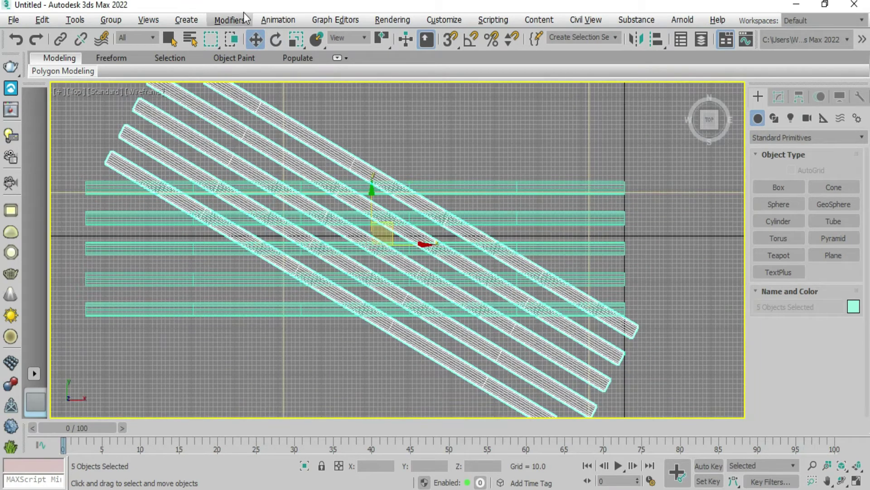
Shift-rotate the topmost diagonal cylinder into a copy at a shallower angle.
left_click(254, 112)
left_click(276, 39)
mouse_move(434, 177)
left_mouse_down()
mouse_move(399, 189)
mouse_move(427, 198)
left_mouse_up()
left_click(401, 277)
Rotate several individual cylinders into up-right, down-right and slightly tilted diagonals.
mouse_move(402, 272)
left_mouse_down("shift")
mouse_move(431, 315)
mouse_move(414, 220)
mouse_move(453, 345)
left_mouse_up("shift")
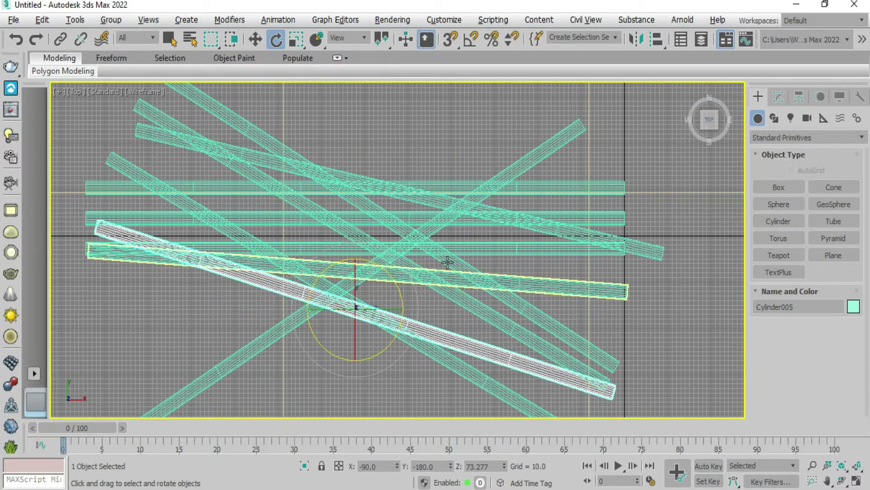
left_click(421, 248)
left_click_drag(403, 253, 407, 165)
left_click(404, 217)
left_click(231, 185)
left_click_drag(231, 184, 414, 221)
left_click(358, 254)
left_click_drag(359, 255, 355, 247)
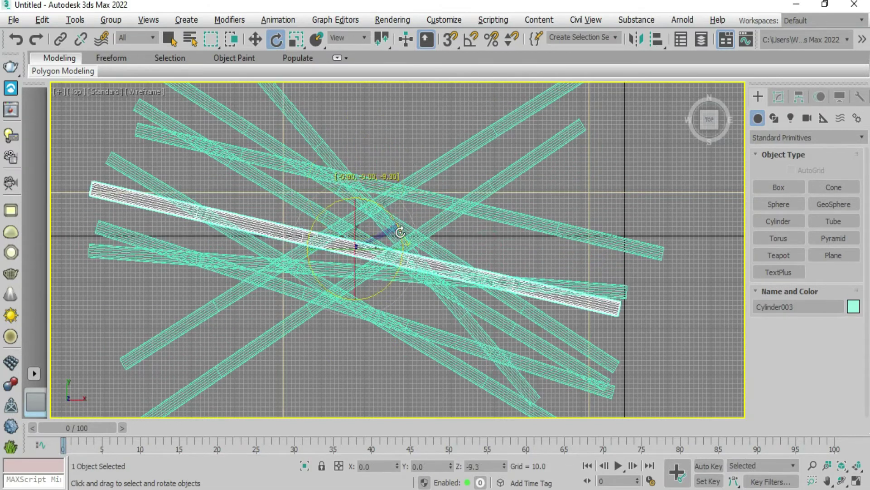
In shaded Perspective view, raise a cylinder higher along Z.
key("l")
key("F3")
left_click(255, 39)
key("p")
scroll(558, 338, "up", 3)
scroll(389, 244, "up", 2)
scroll(421, 164, "down", 3)
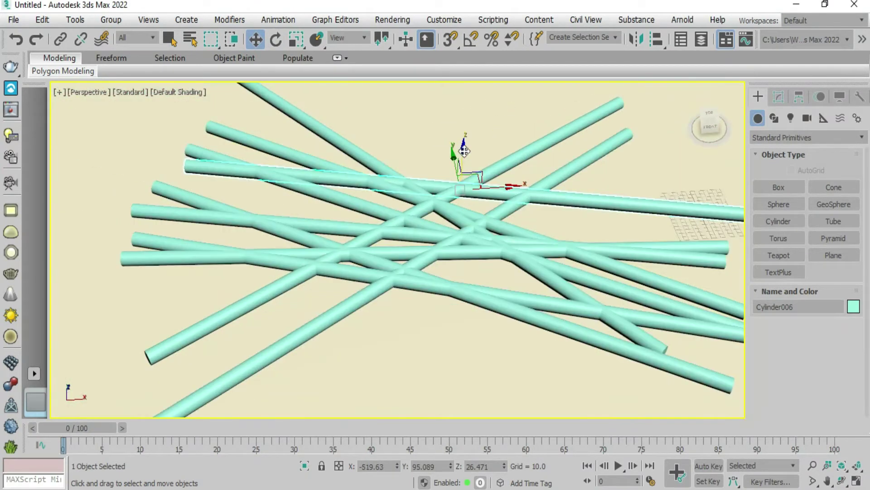
left_click(461, 146)
scroll(450, 239, "up", 3)
left_click_drag(451, 239, 409, 195)
Move two more cylinders to different heights so the rods layer over each other.
left_click(414, 275)
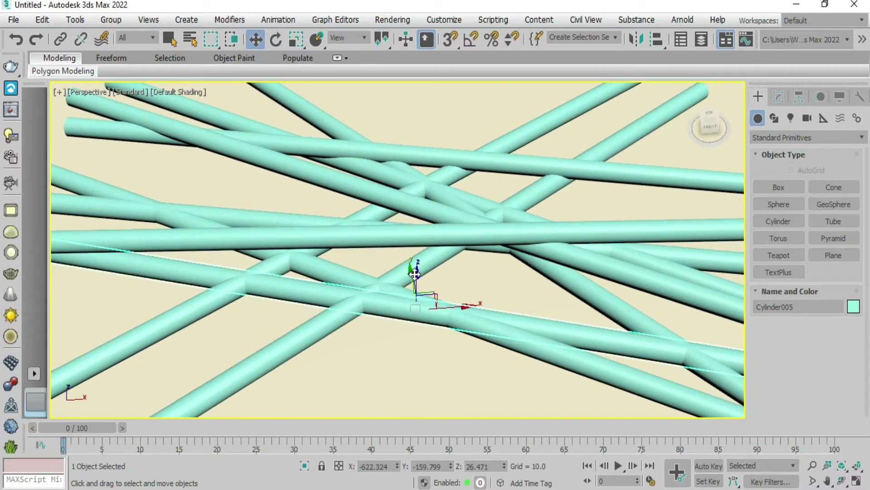
middle_click_drag(399, 268, 418, 155, "alt")
left_click_drag(418, 156, 320, 184)
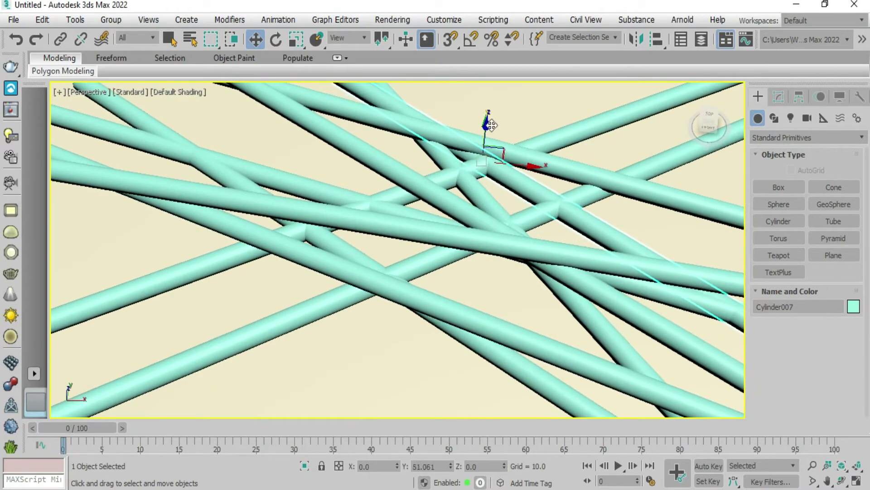
scroll(406, 258, "down", 3)
middle_click_drag(406, 258, 413, 194, "alt")
left_click(417, 230)
middle_click_drag(418, 229, 383, 275, "alt")
Set the renderer to V-Ray 5 in Render Setup.
left_click(392, 20)
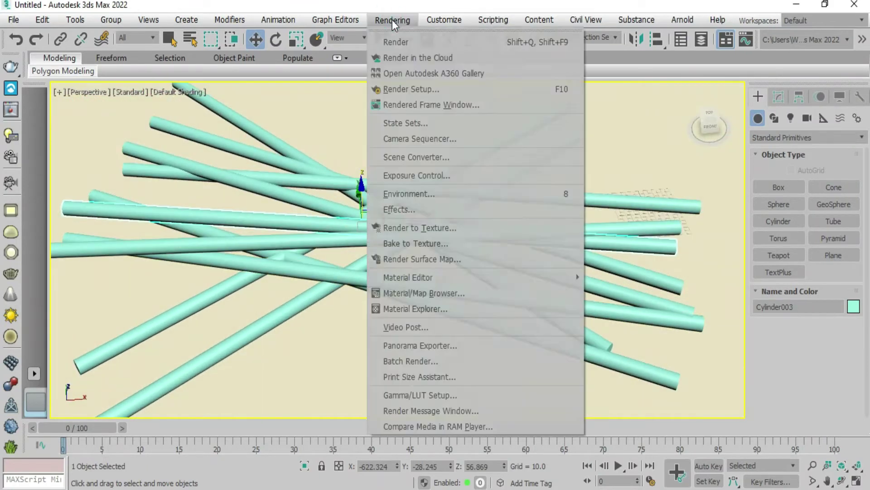
left_click(411, 90)
left_click(498, 102)
left_click(504, 162)
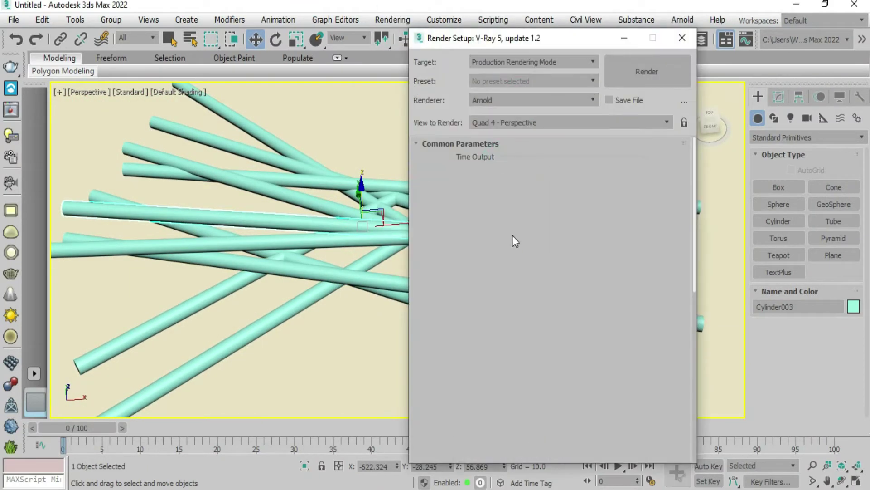
left_click(680, 40)
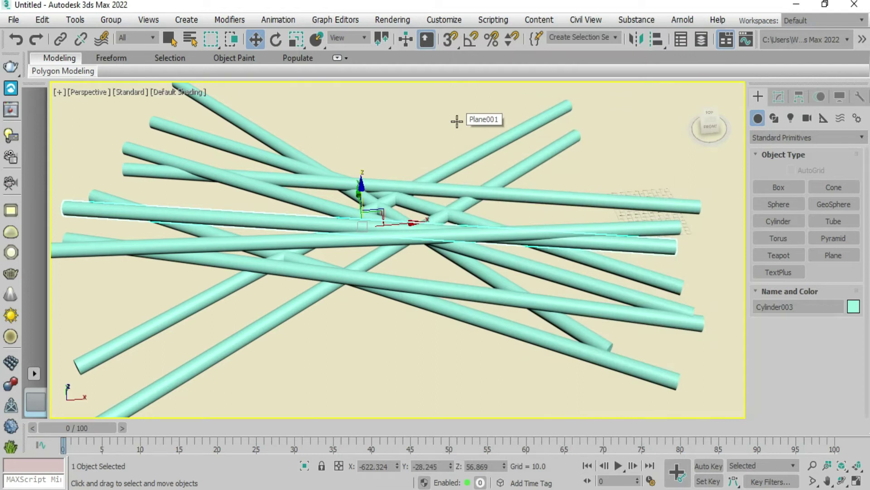
Open the Compact Material Editor and expand the V-Ray group in the Material/Map Browser.
middle_click_drag(382, 213, 422, 213)
key("m")
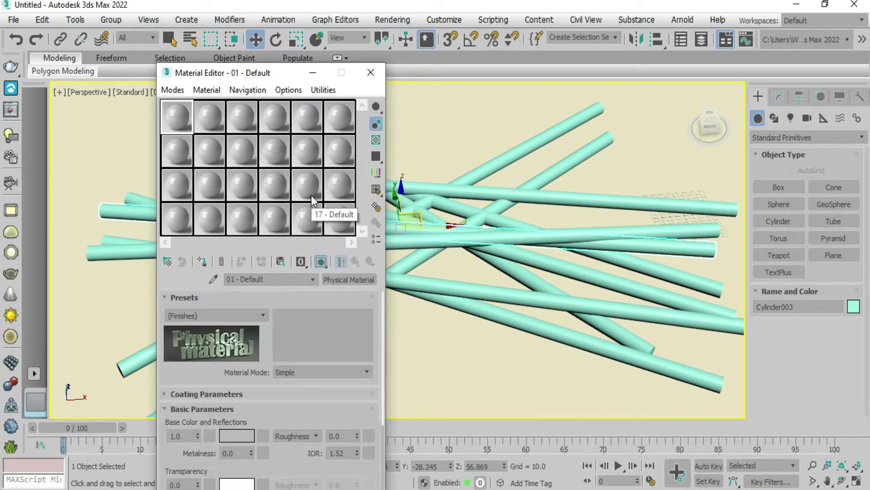
left_click(334, 285)
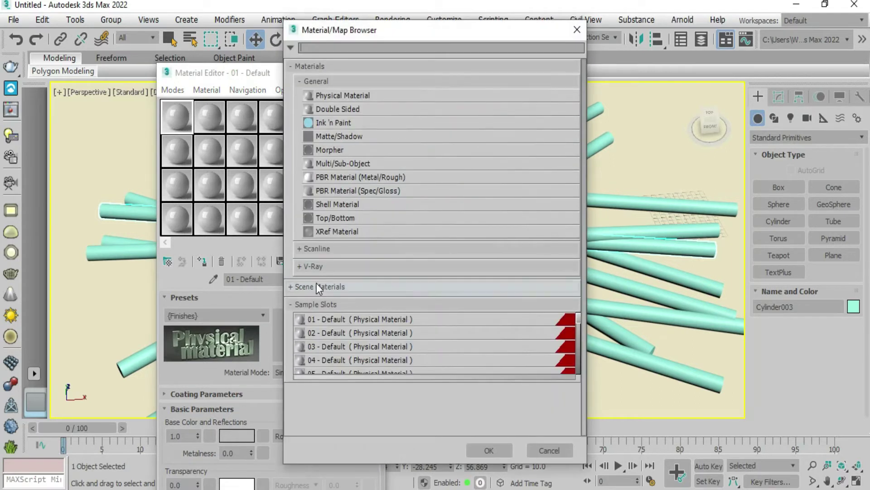
left_click(315, 266)
scroll(338, 289, "down", 3)
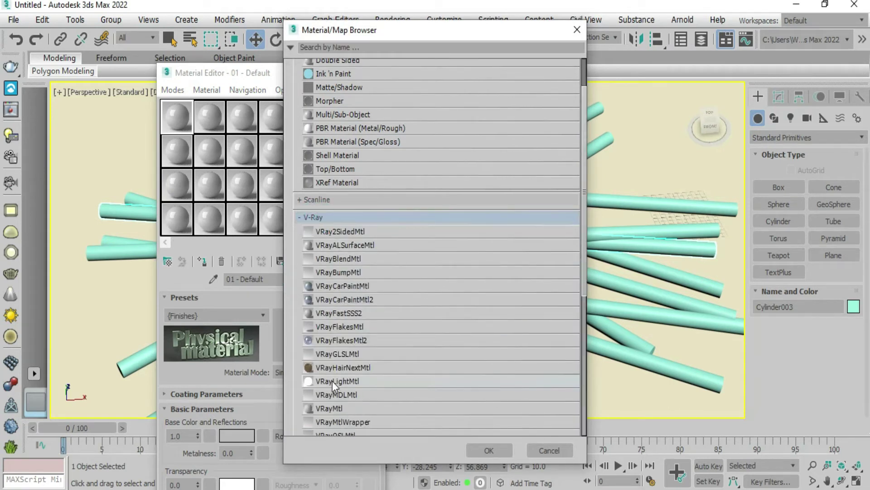
Make sample slot 1 a VRayLightMtl with a pure red colour.
double_click(344, 379)
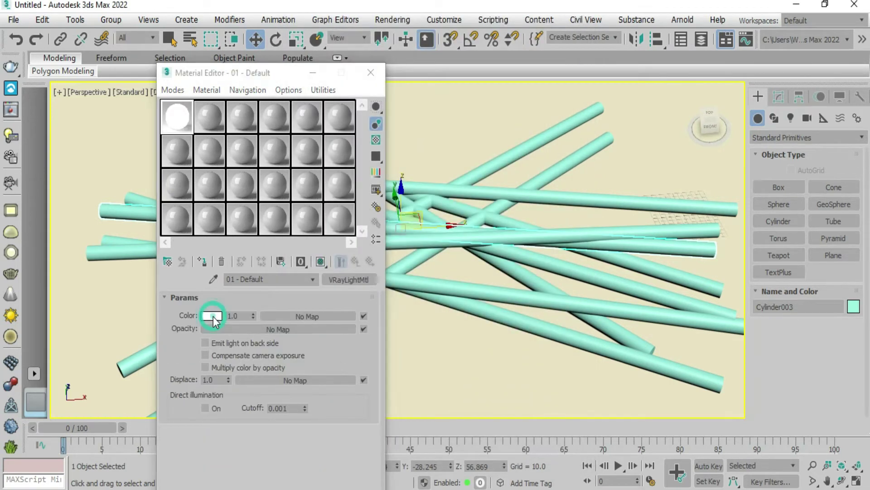
left_click(211, 315)
left_click_drag(262, 145, 261, 88)
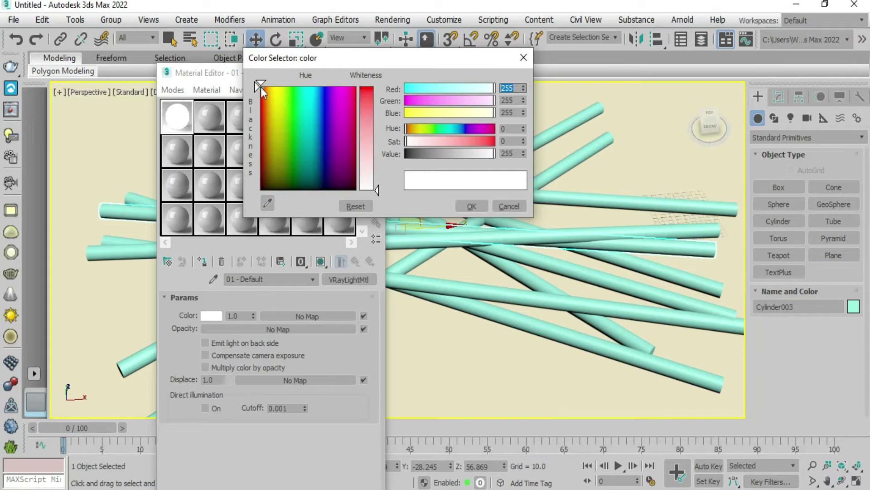
left_click(367, 97)
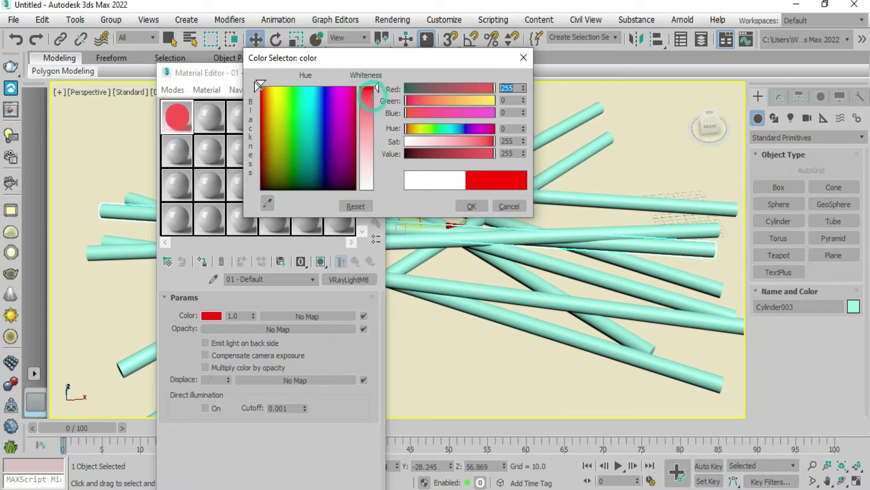
left_click(471, 206)
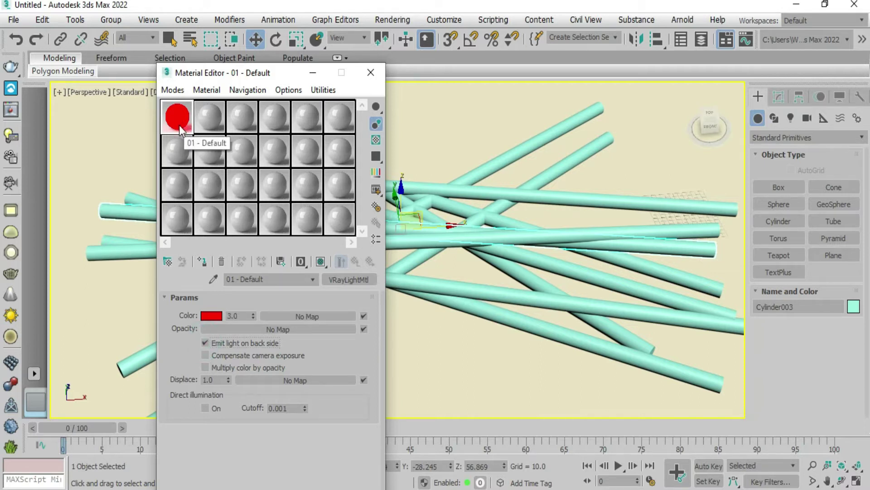
Copy the red material into slot 2 and change its colour to blue.
left_click_drag(211, 118, 212, 117)
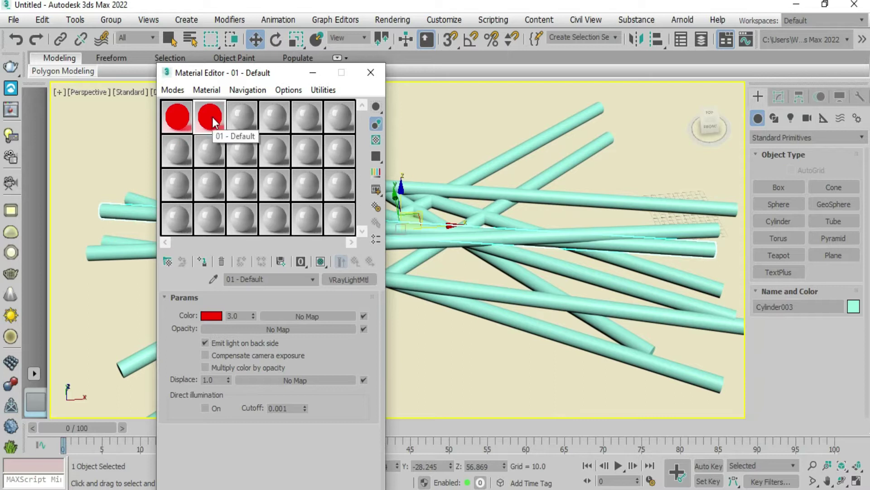
left_click(211, 316)
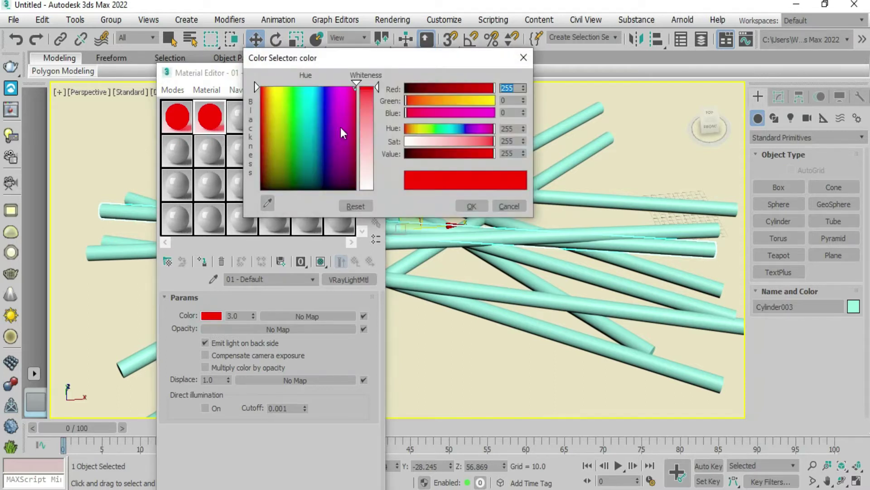
left_click_drag(356, 90, 324, 90)
left_click(471, 205)
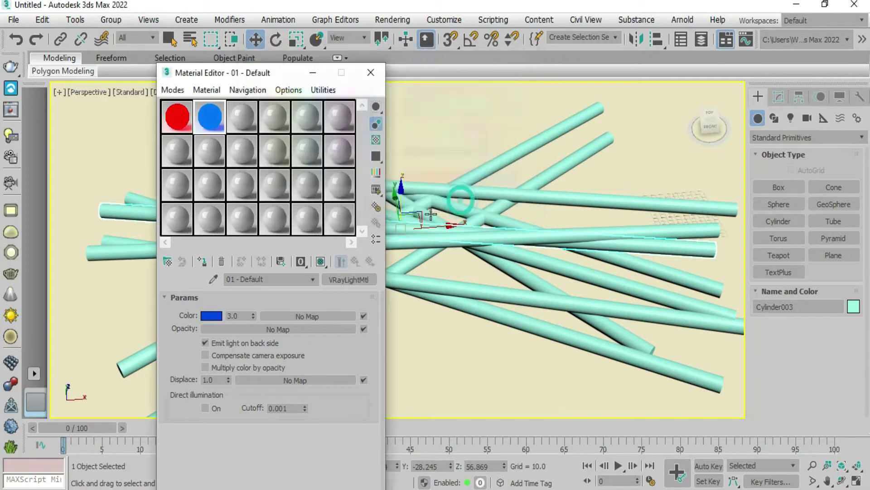
Set the third material to a pale cyan colour using values 140 and 200.
left_click(212, 316)
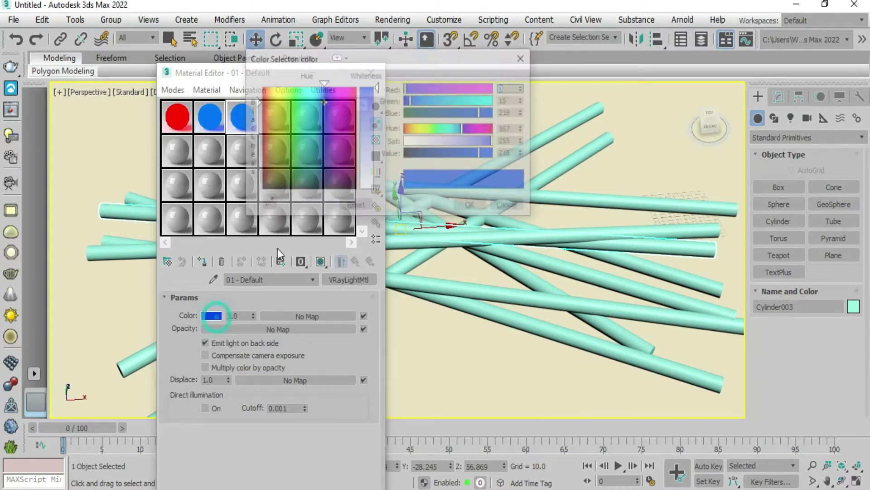
left_click_drag(318, 97, 313, 131)
type("140")
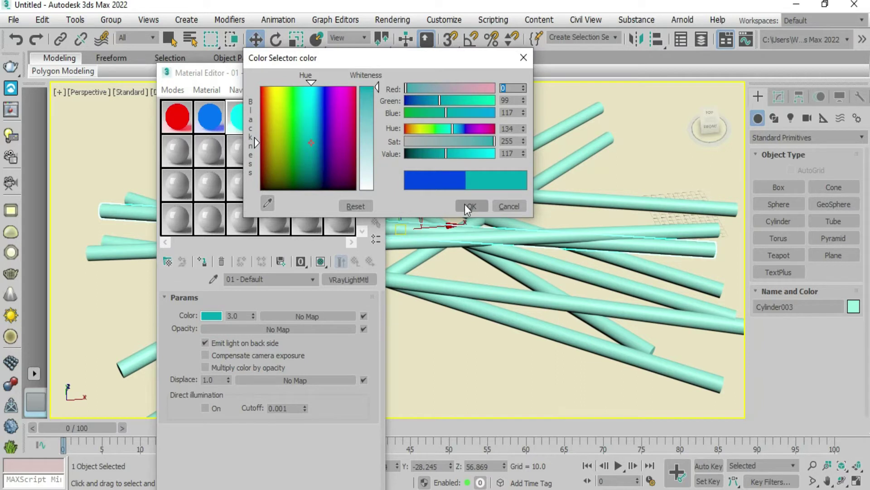
key("Tab")
type("200")
left_click(469, 206)
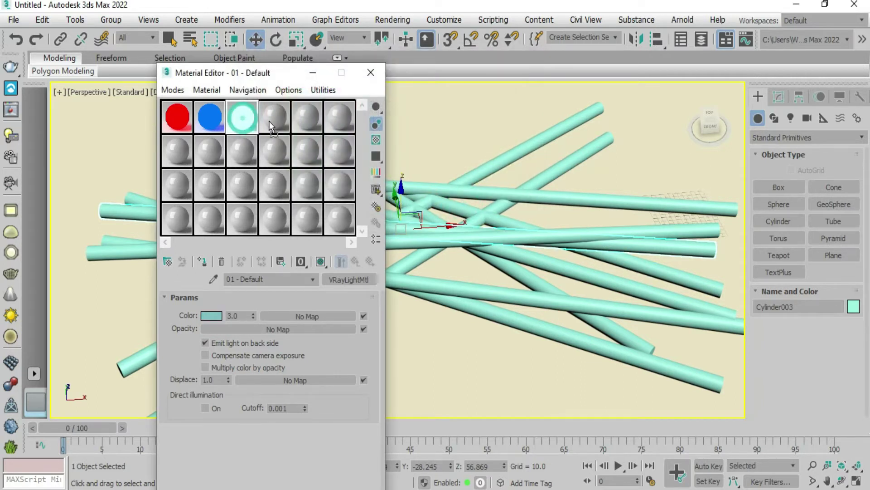
Copy the material into slot 4 and make it bright green.
left_click_drag(268, 121, 272, 119)
left_click(212, 316)
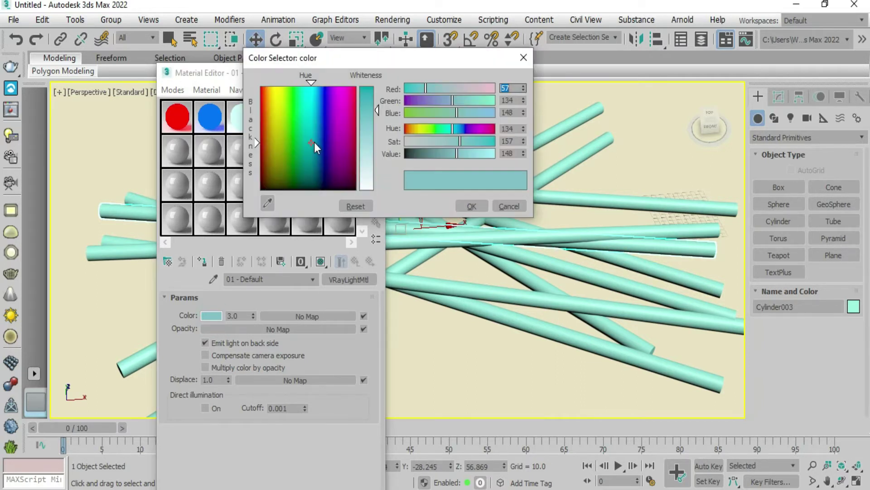
left_click_drag(314, 142, 281, 118)
left_click(472, 206)
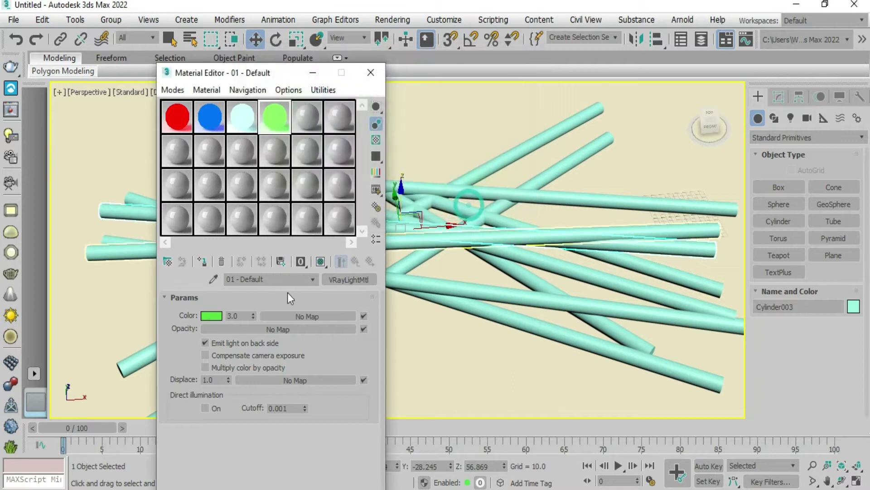
Make the fifth material a warm, full-brightness yellow.
left_click(211, 316)
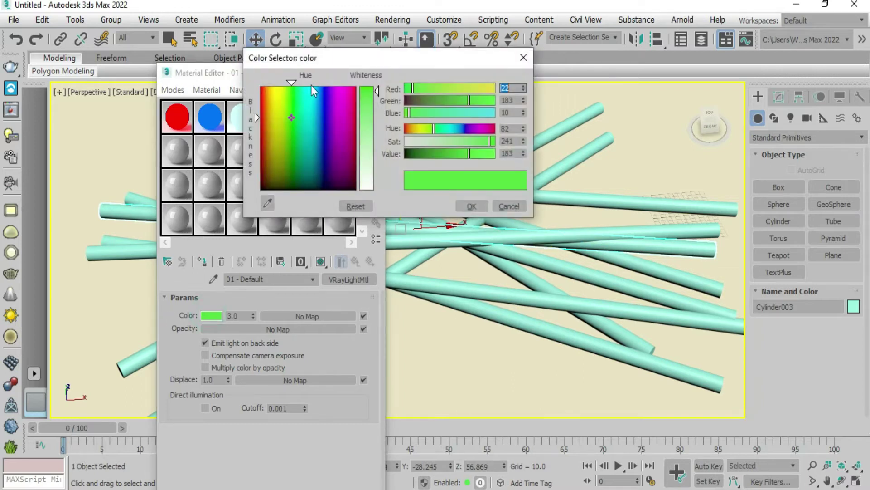
left_click_drag(291, 117, 271, 129)
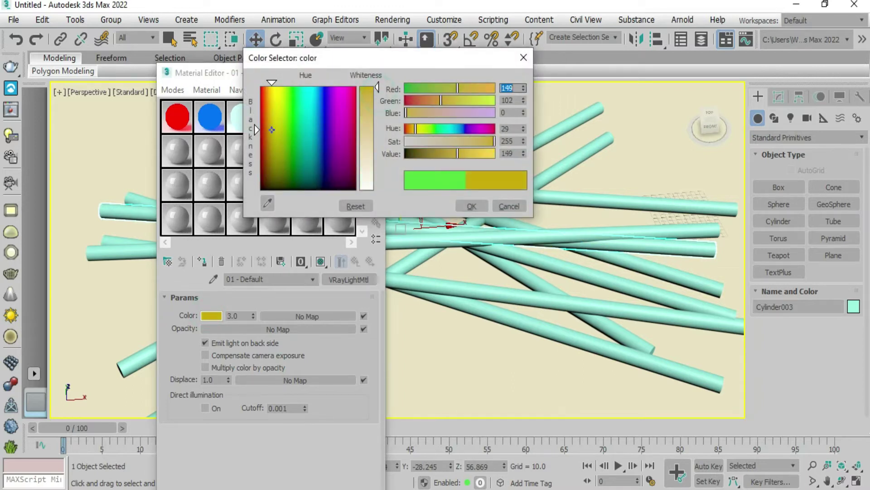
left_click_drag(458, 154, 494, 154)
left_click_drag(485, 100, 461, 101)
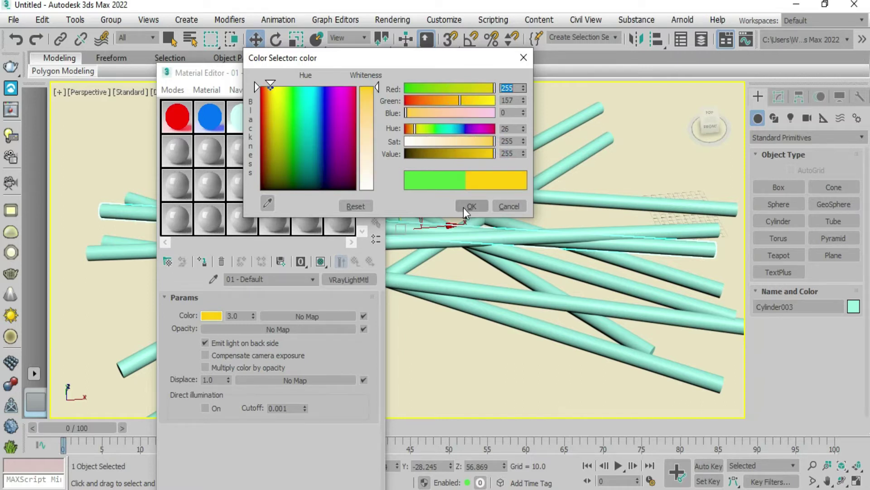
left_click(467, 206)
Set the sixth material to dark purple and the next to dark green.
left_click(211, 315)
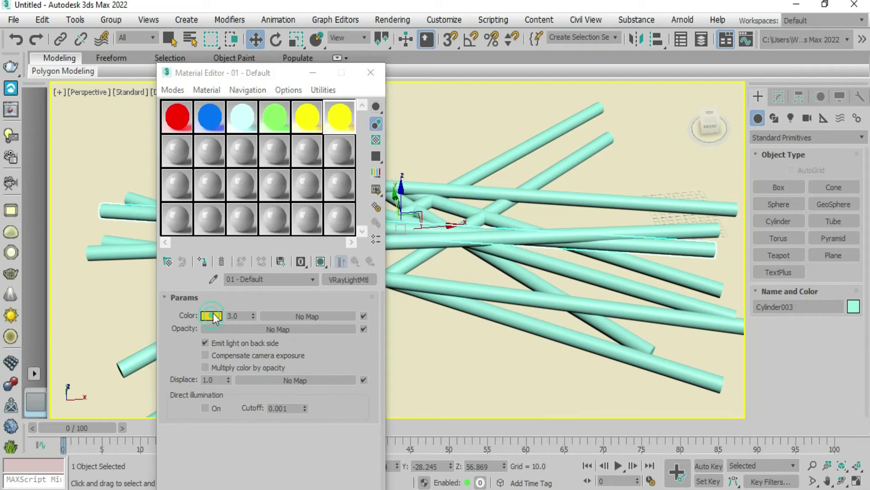
left_click_drag(284, 97, 325, 171)
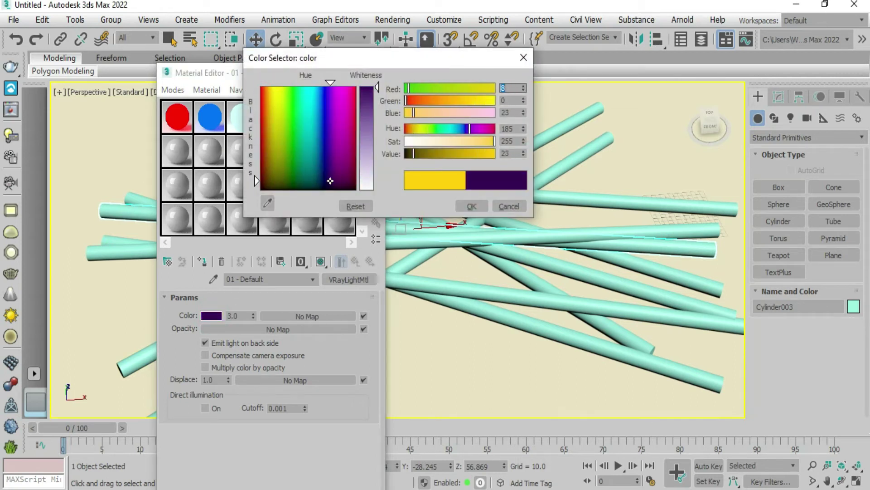
left_click(471, 207)
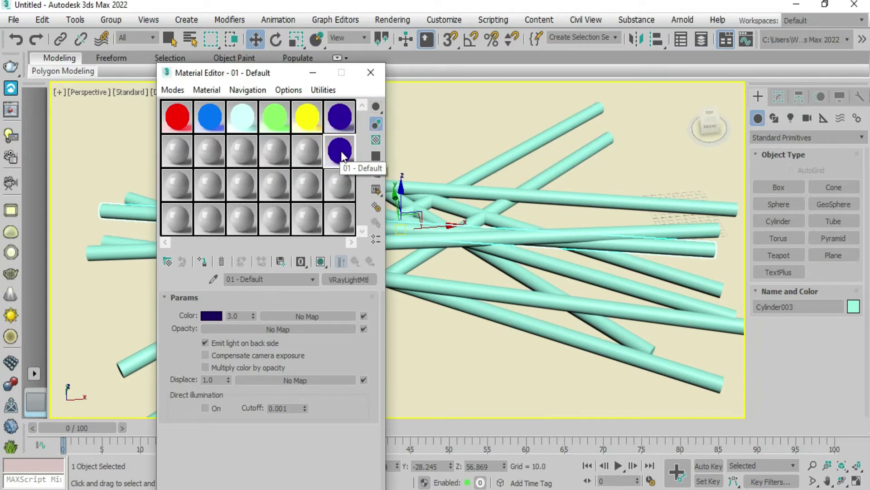
left_click(206, 313)
mouse_move(438, 100)
left_mouse_down()
mouse_move(411, 100)
mouse_move(407, 112)
left_mouse_up()
left_click(468, 208)
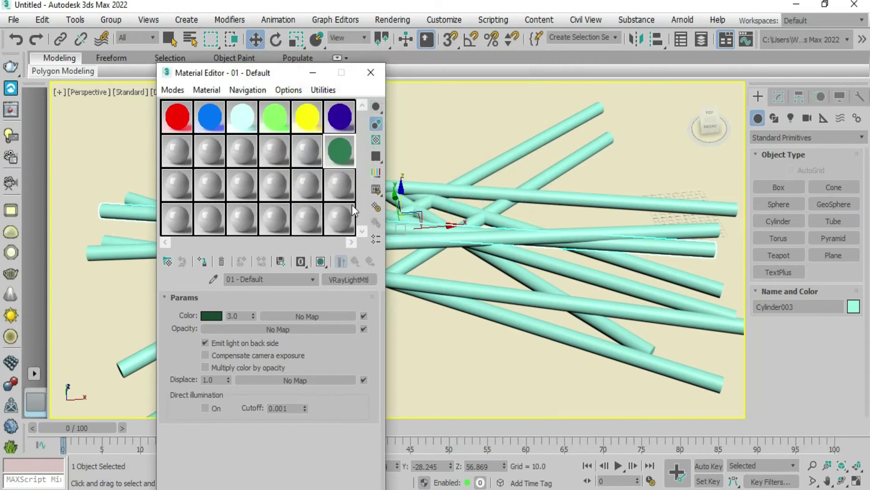
Assign dark green to Cylinder010 and, renaming it, the navy material to Cylinder005.
left_click(509, 318)
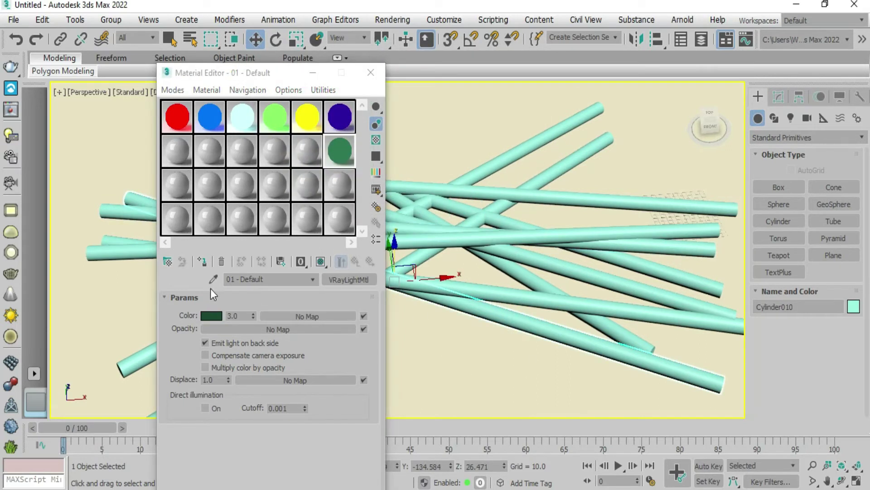
left_click(204, 262)
left_click(477, 297)
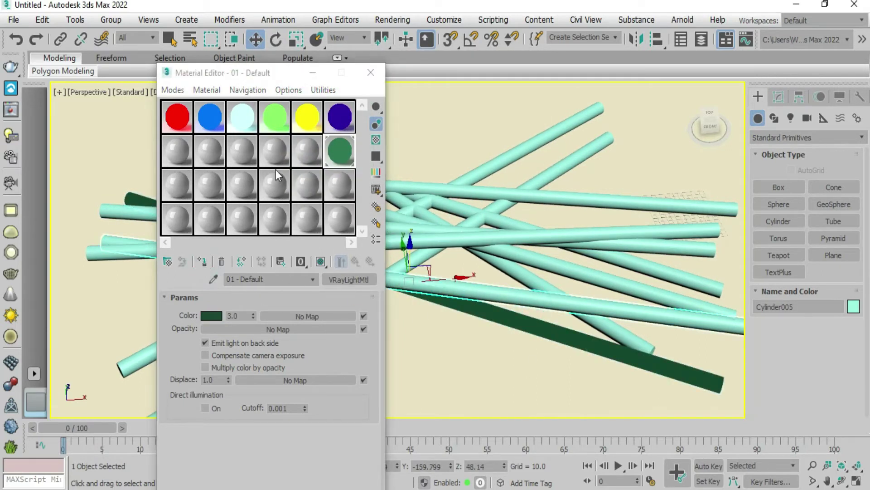
left_click(202, 261)
left_click(363, 243)
left_click(413, 268)
key("Return")
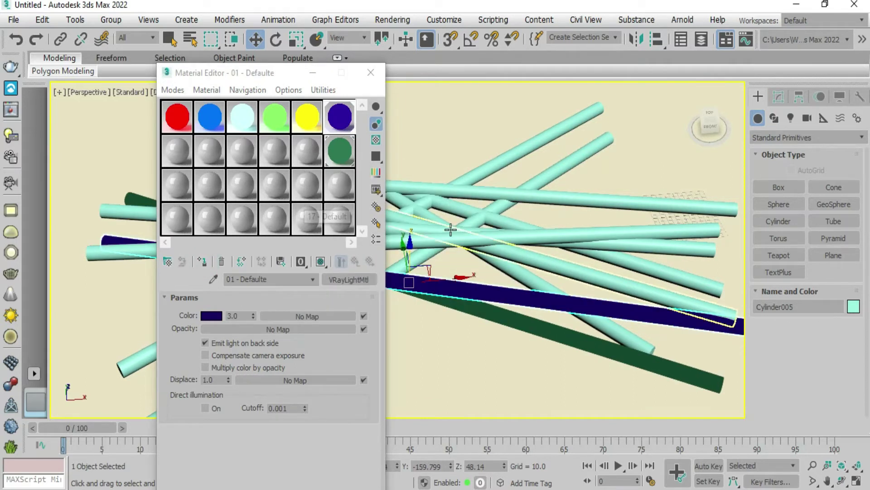
Undo the navy assignment on Cylinder001, then ready the yellow material for Cylinder008.
left_click(521, 275)
left_click(202, 261)
left_click(404, 233)
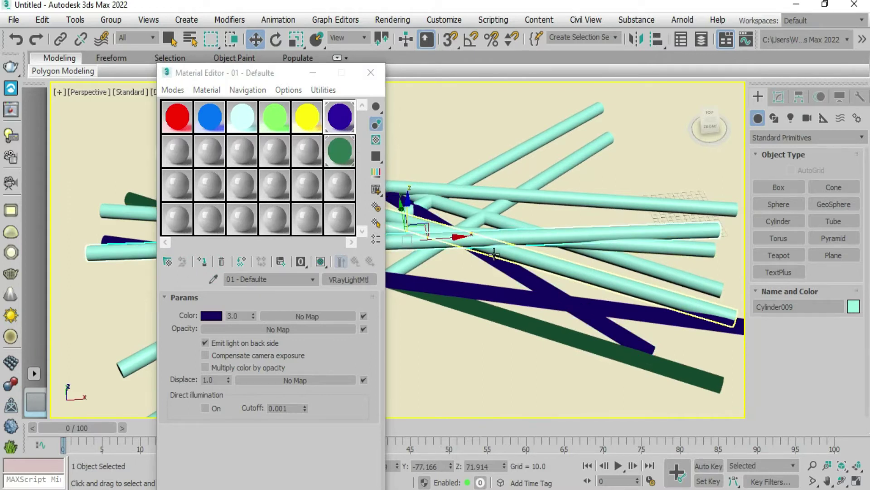
key("ctrl+z")
key("ctrl+z")
left_click(301, 122)
left_click(506, 258)
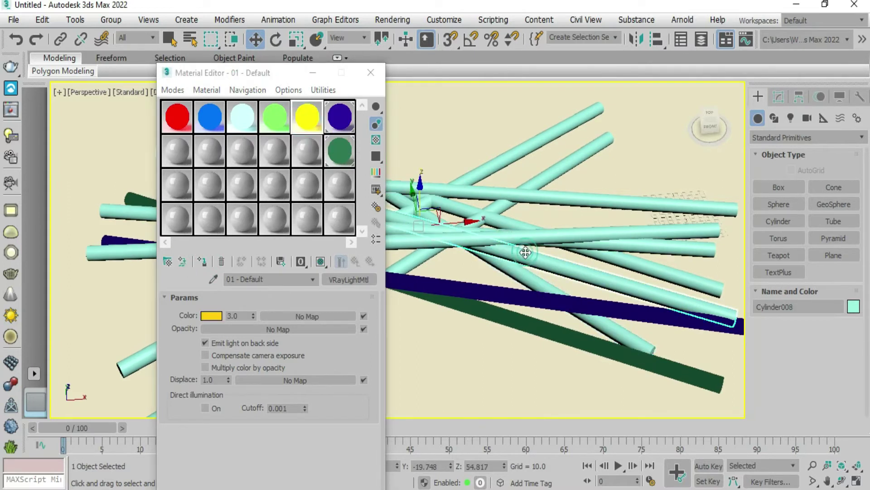
left_click_drag(306, 78, 150, 46)
Assign the yellow light material to Cylinder008, renaming the new material 'hy'.
scroll(427, 284, "down", 2)
scroll(511, 284, "down", 2)
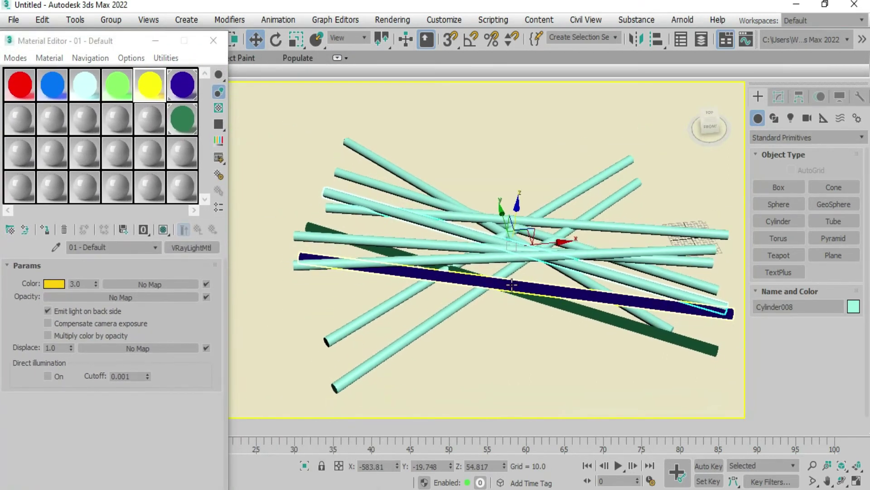
scroll(512, 284, "up", 3)
left_click(44, 229)
left_click(377, 242)
left_click(417, 276)
type("hy")
left_click(458, 302)
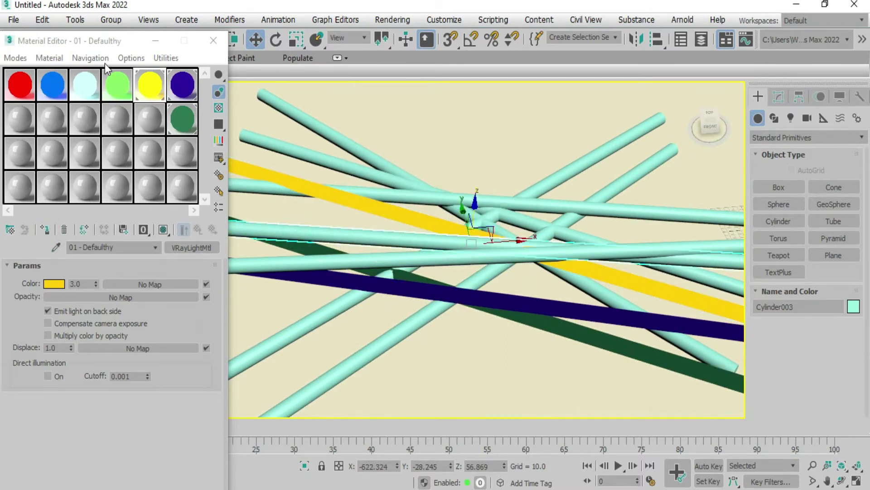
Assign the green and then the blue light materials to the selected cylinders, renaming each.
left_click(112, 85)
left_click(44, 229)
left_click(358, 242)
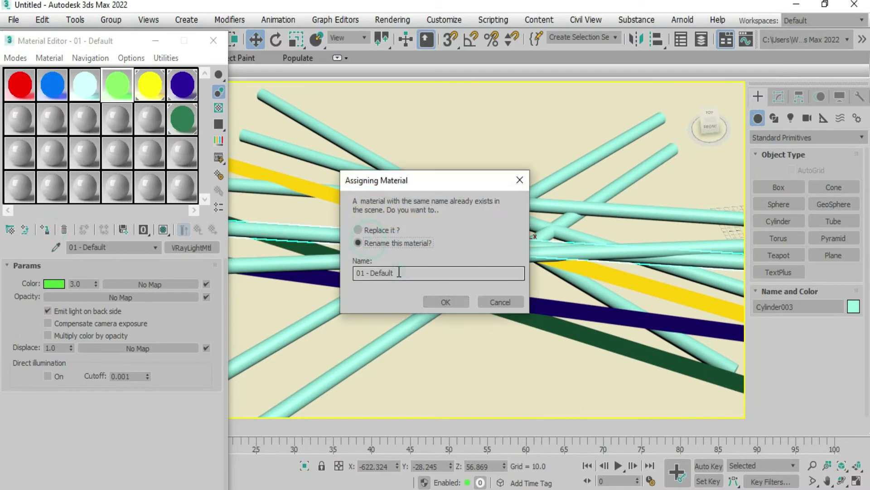
left_click(444, 302)
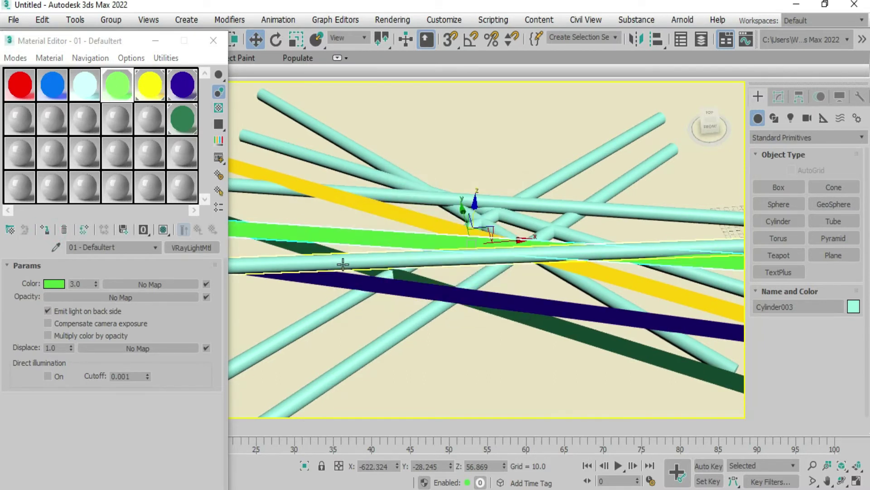
left_click(53, 85)
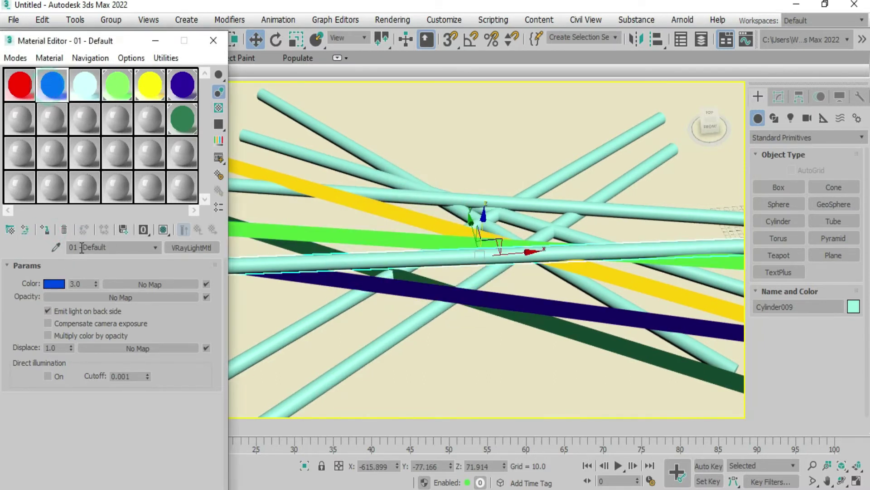
left_click(44, 236)
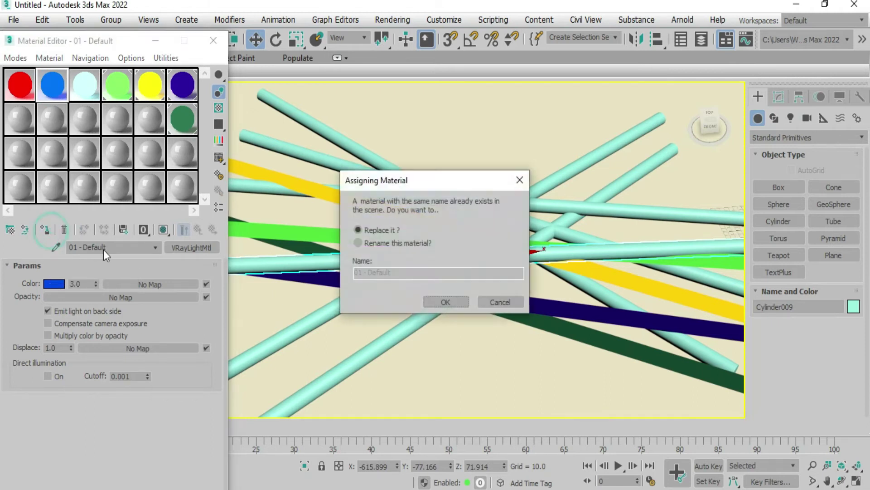
left_click(373, 246)
type("123")
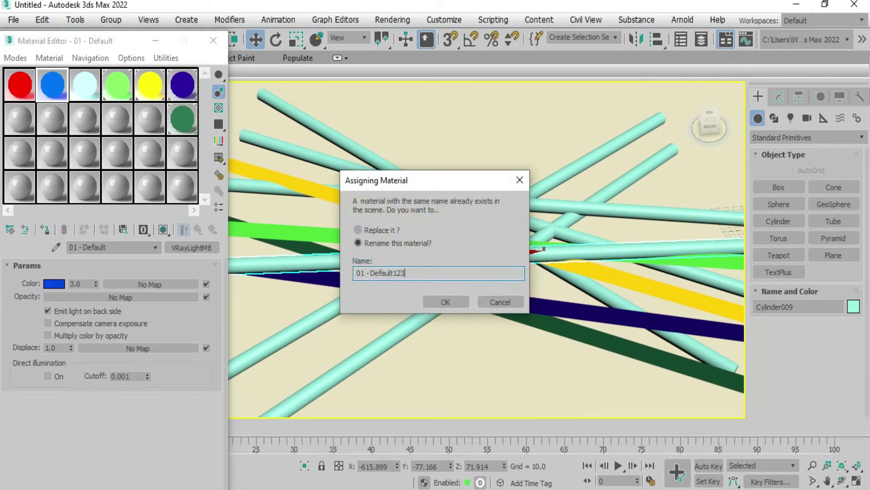
left_click(442, 301)
Assign the red VRayLightMtl to the next cyan tube, renaming the material rather than replacing it.
left_click(281, 181)
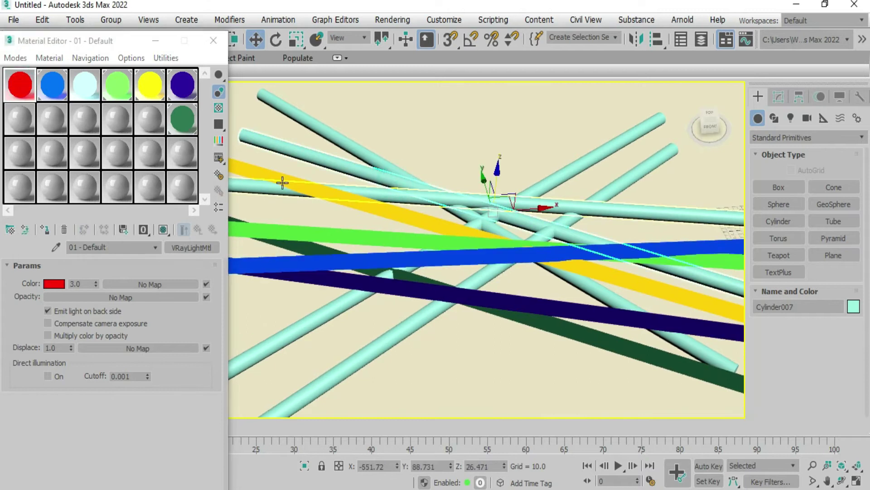
left_click(55, 283)
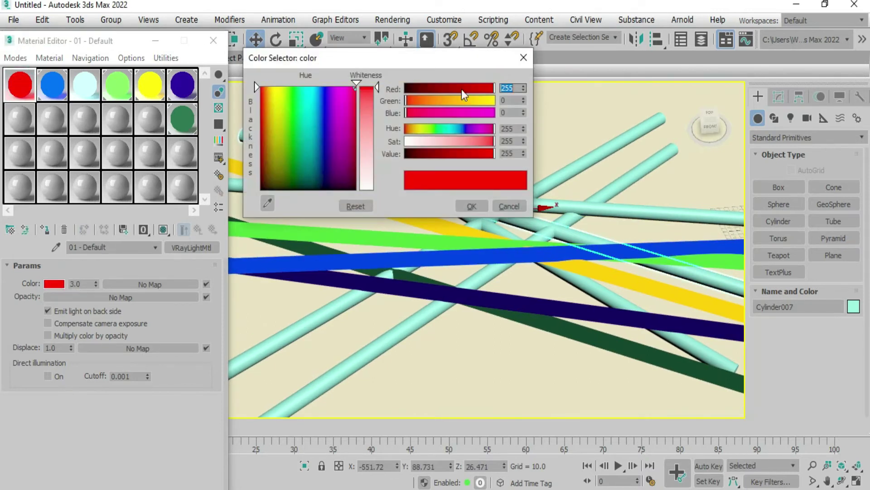
left_click(521, 56)
left_click(45, 229)
left_click(364, 244)
left_click(415, 272)
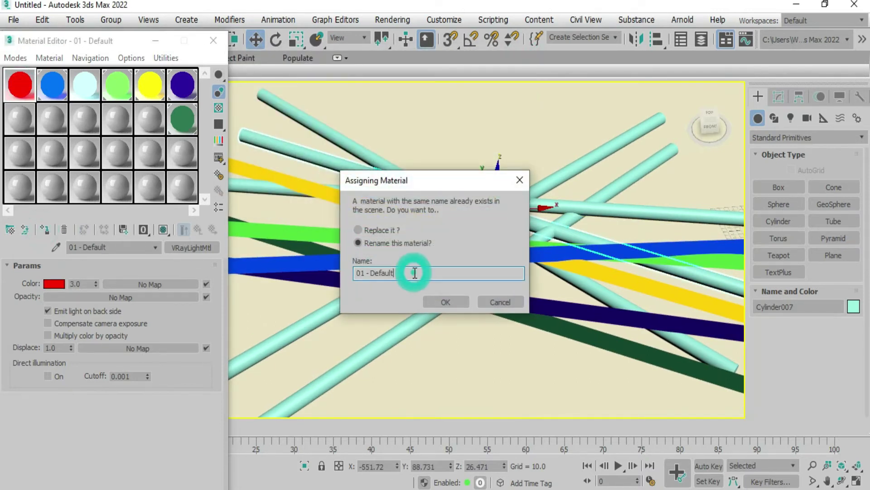
key("Return")
Apply the red material to another cyan tube and the blue material to the next one.
left_click(626, 179)
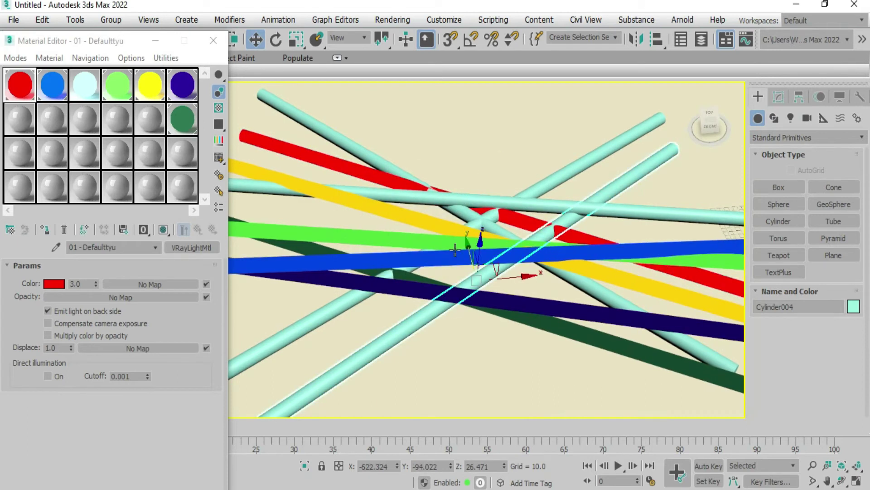
left_click(45, 229)
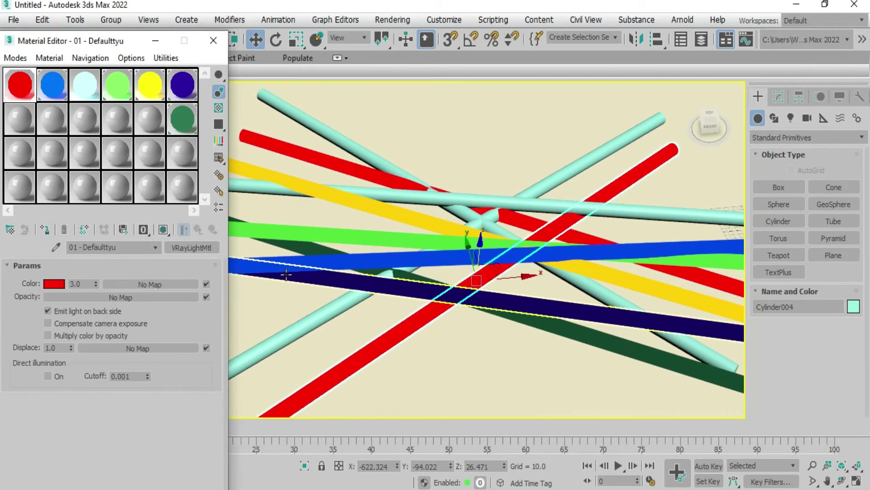
left_click(307, 313)
left_click(65, 78)
left_click(44, 229)
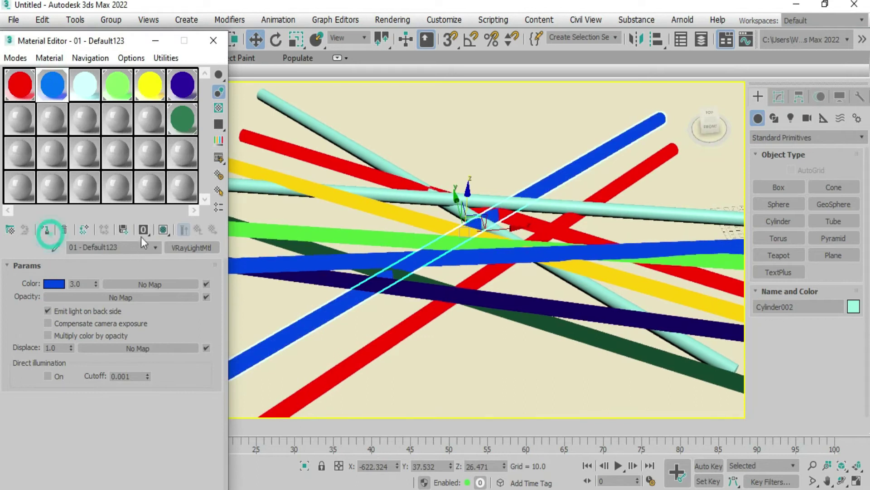
Give the horizontal tube the yellow material and the diagonal tube the green material.
left_click(426, 202)
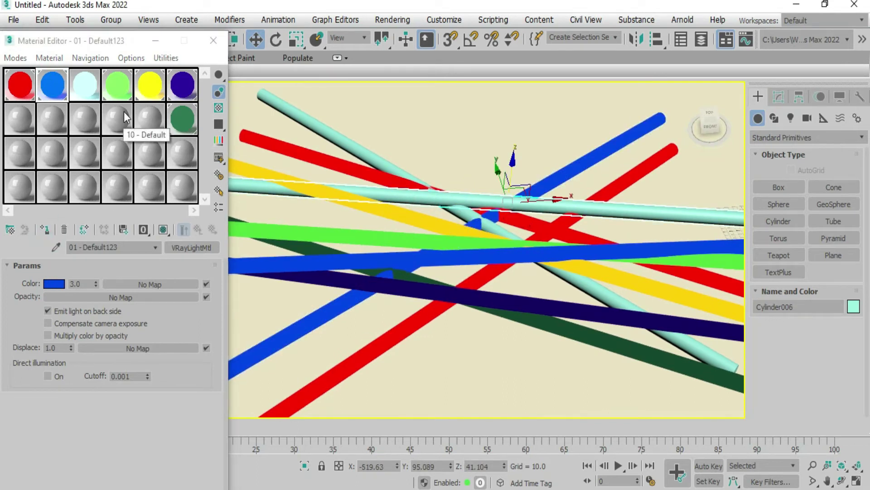
left_click(150, 90)
left_click(46, 231)
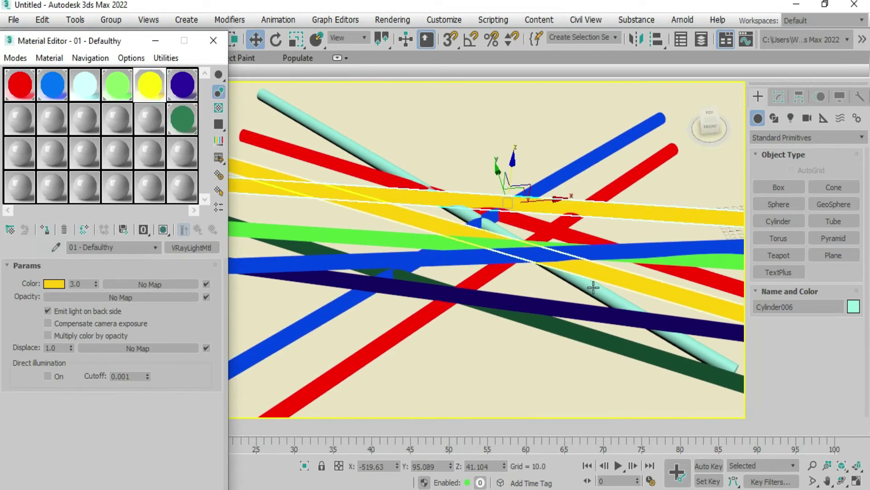
left_click(608, 296)
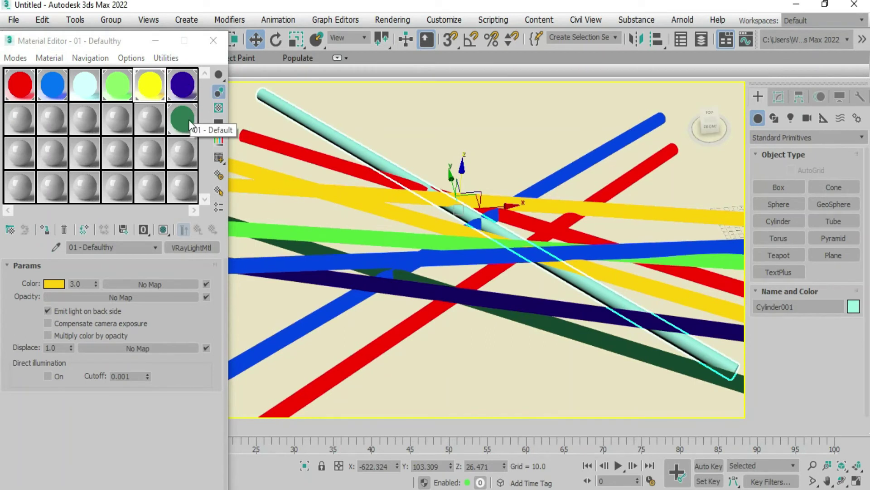
left_click_drag(117, 86, 389, 194)
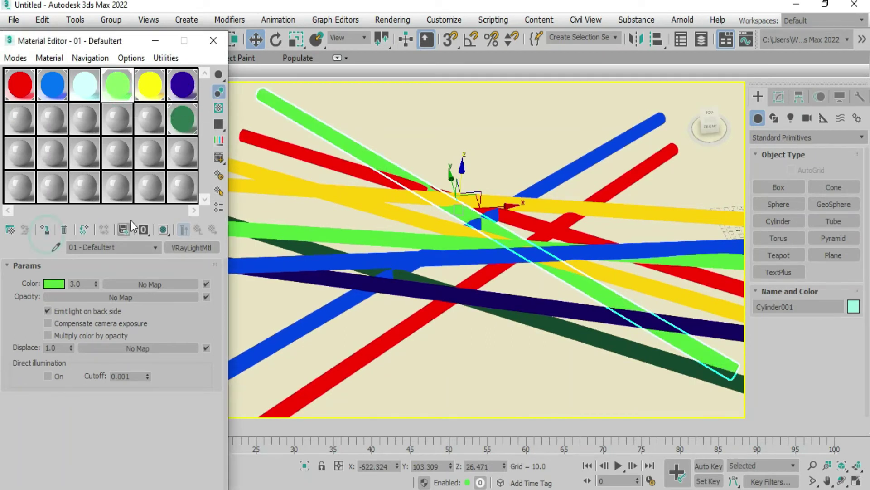
middle_click_drag(389, 194, 408, 268, "alt")
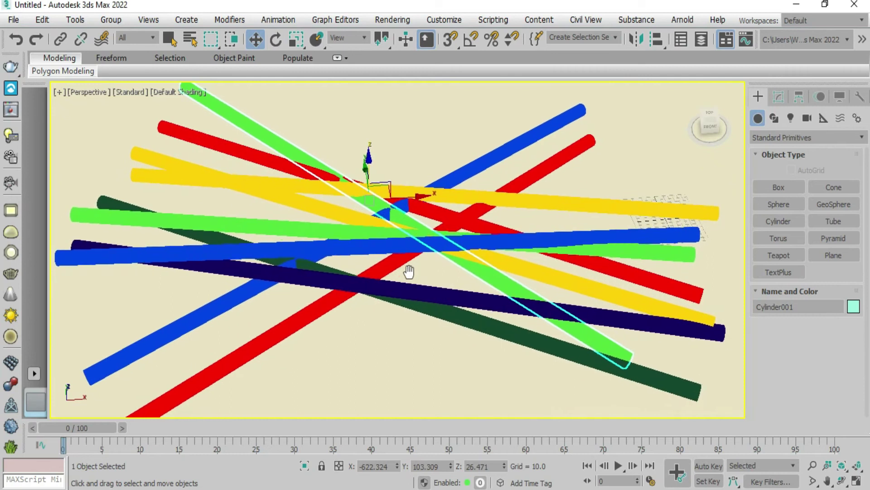
Render the scene, zoom the V-Ray Frame Buffer out, and resize its History and Layers panels.
left_click(391, 22)
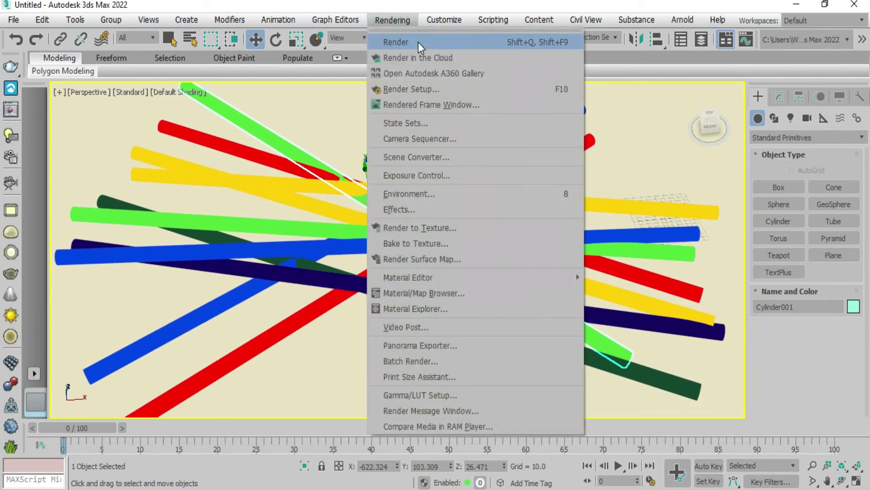
left_click(418, 43)
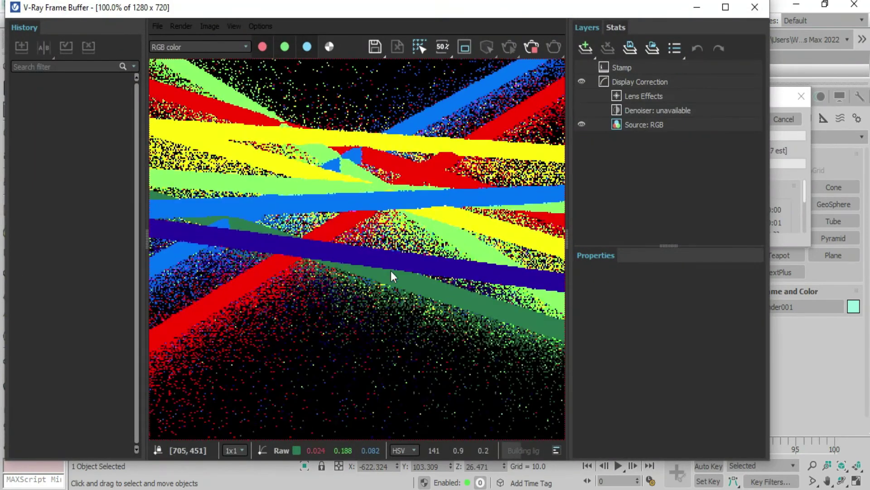
scroll(390, 270, "down", 1)
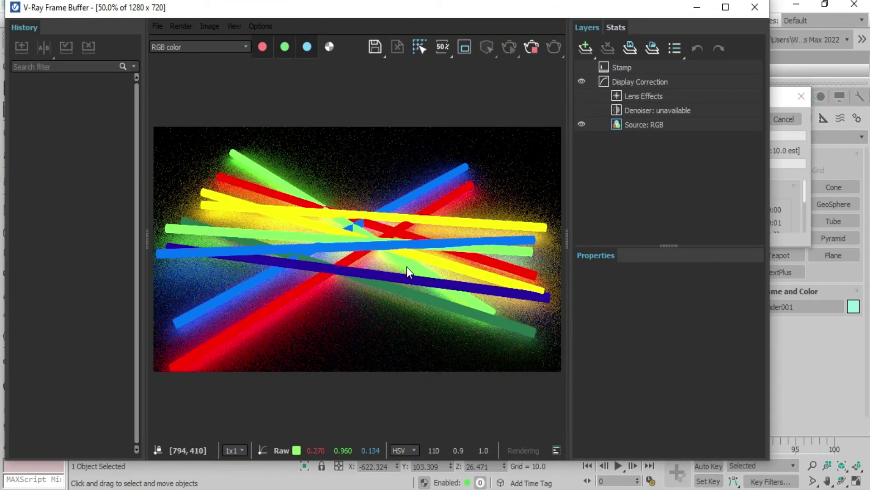
mouse_move(567, 285)
left_mouse_down()
mouse_move(661, 294)
mouse_move(680, 272)
left_mouse_up()
mouse_move(147, 248)
left_mouse_down()
mouse_move(44, 258)
mouse_move(107, 259)
left_mouse_up()
left_click_drag(679, 295, 565, 302)
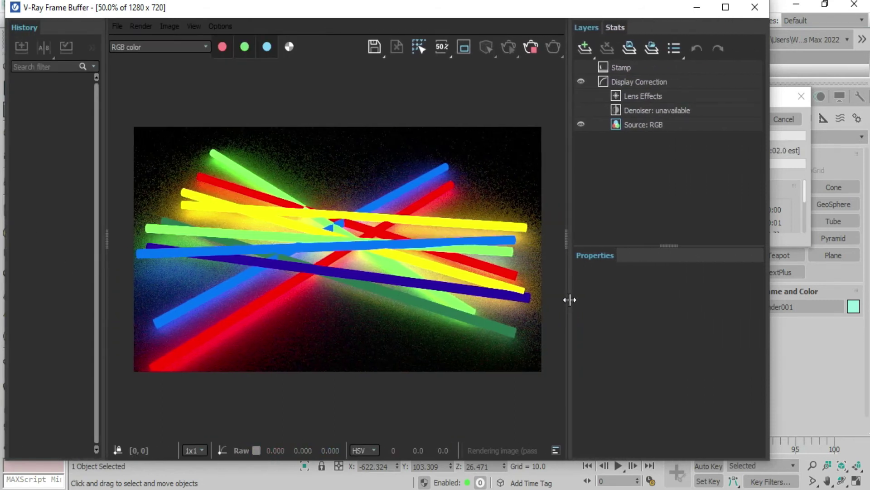
Check render progress, then bring the V-Ray Frame Buffer forward and zoom in and out to inspect it.
left_click(776, 97)
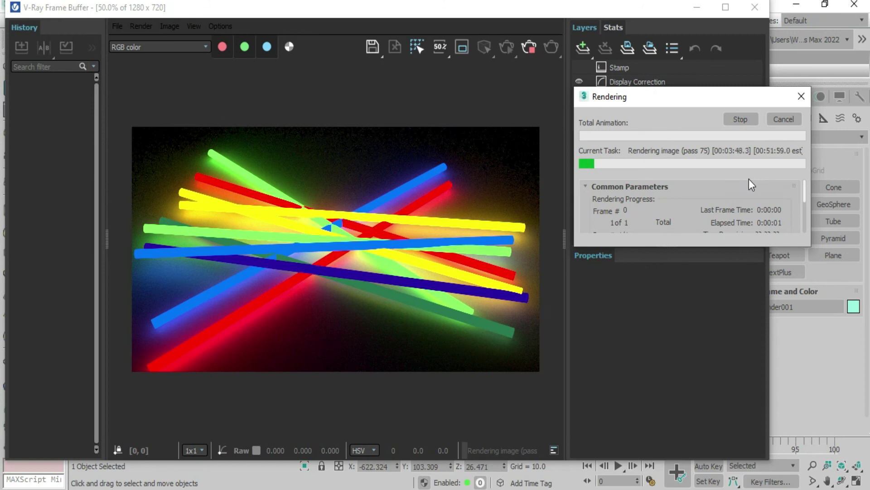
left_click(383, 285)
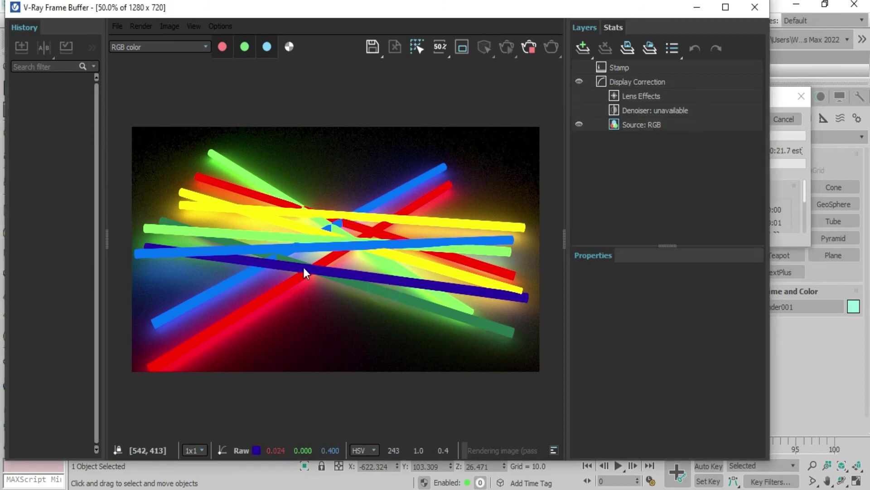
scroll(303, 265, "up", 1)
scroll(361, 218, "up", 1)
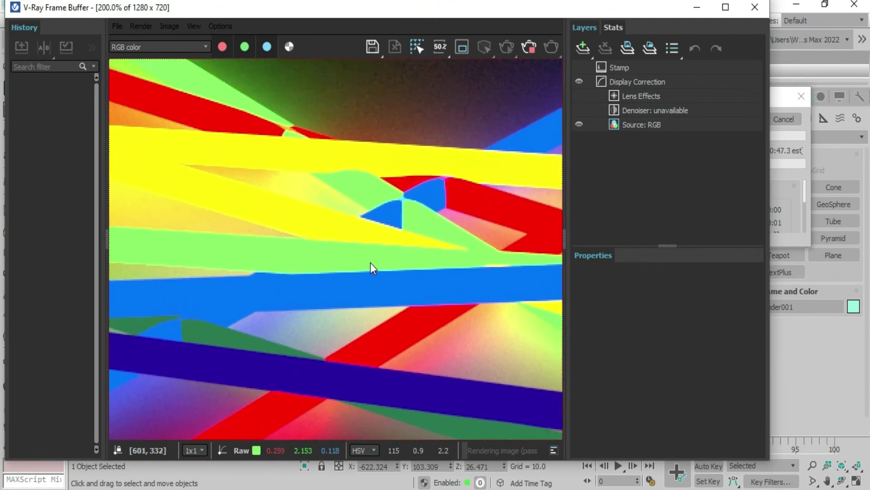
scroll(371, 262, "down", 1)
scroll(384, 239, "down", 1)
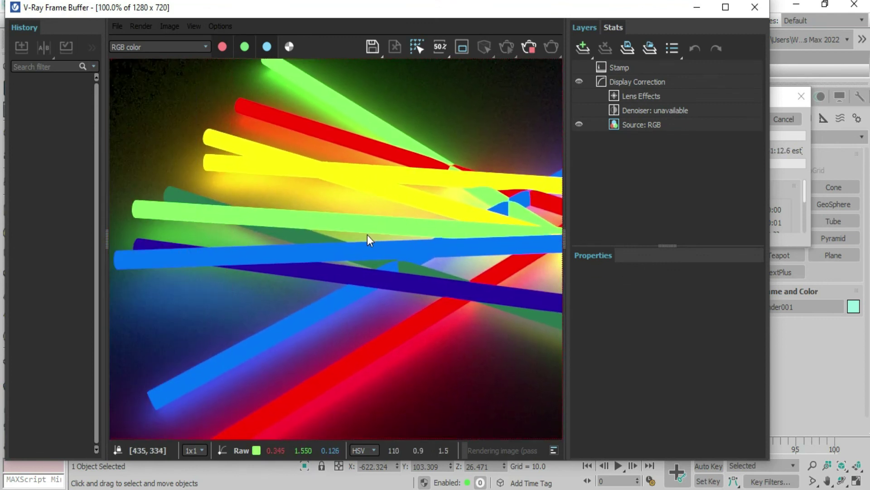